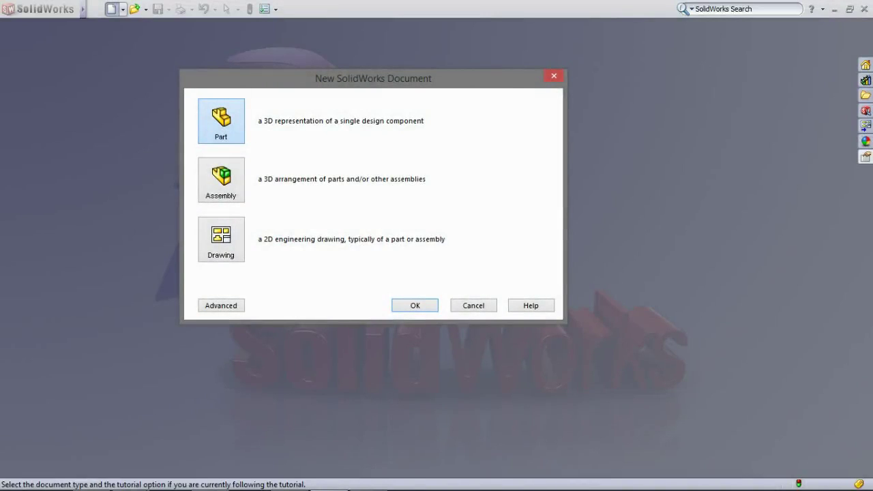
Step: Create a new part document and start an Extruded Boss/Base feature
{"action": "key", "text": "Return"}
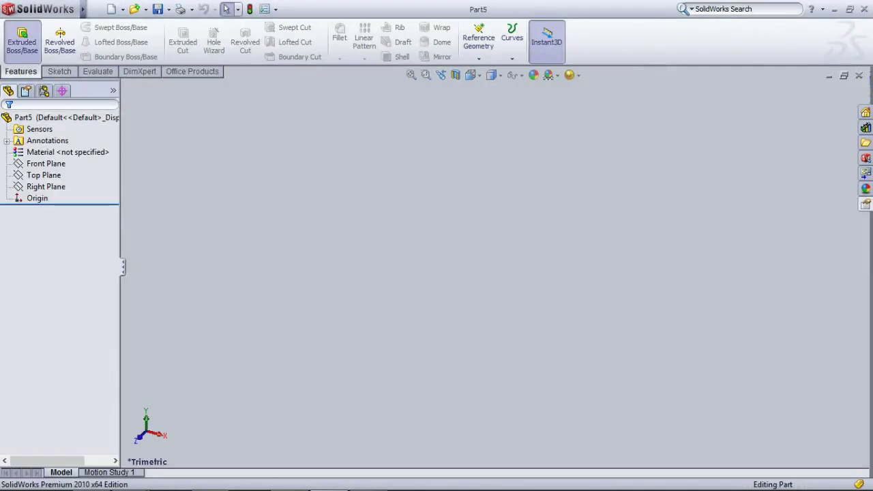
{"action": "left_click", "coordinate": [22, 39]}
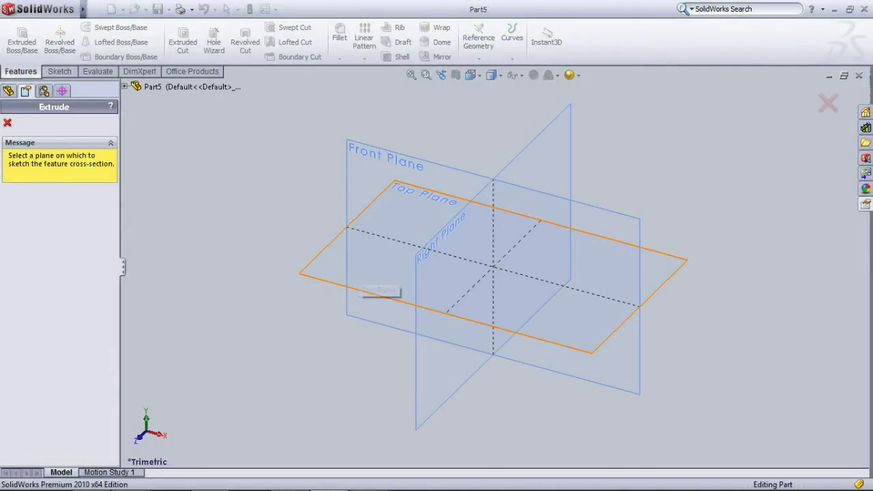
Step: On the Top Plane, draw the outer plate rectangle with a narrower slot rectangle inside
{"action": "left_click", "coordinate": [341, 291]}
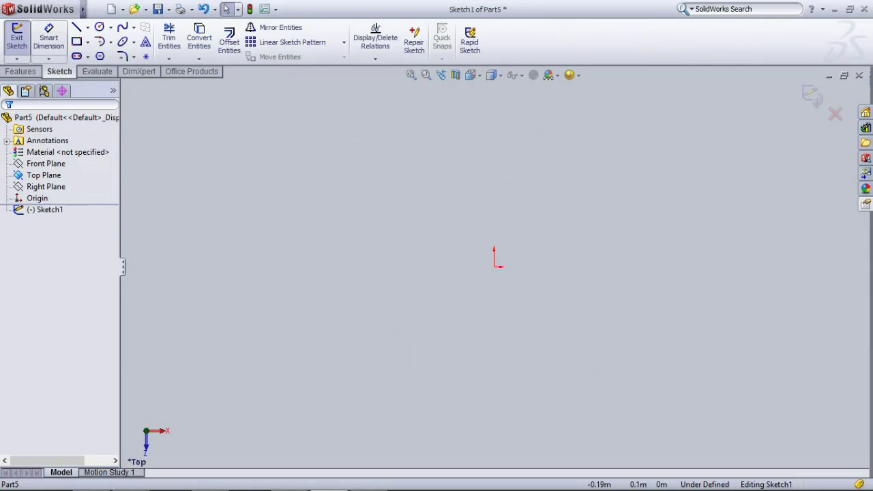
{"action": "left_click", "coordinate": [76, 42]}
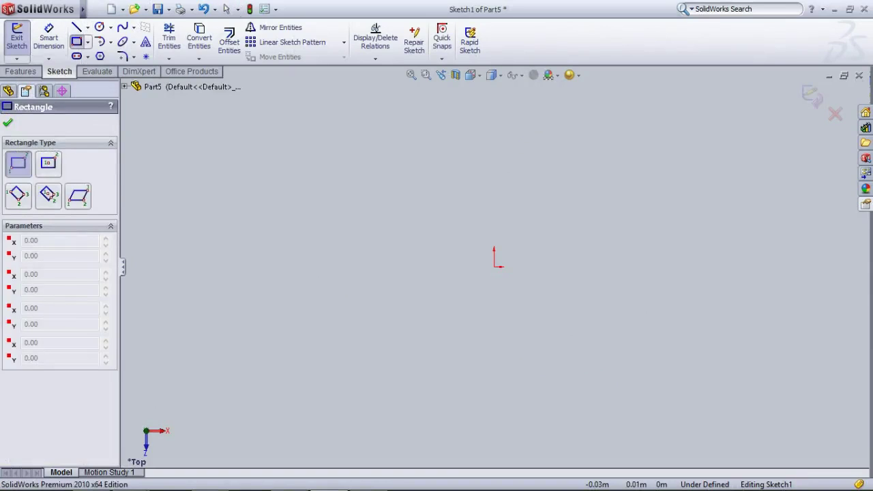
{"action": "left_click_drag", "start_coordinate": [431, 247], "coordinate": [758, 323]}
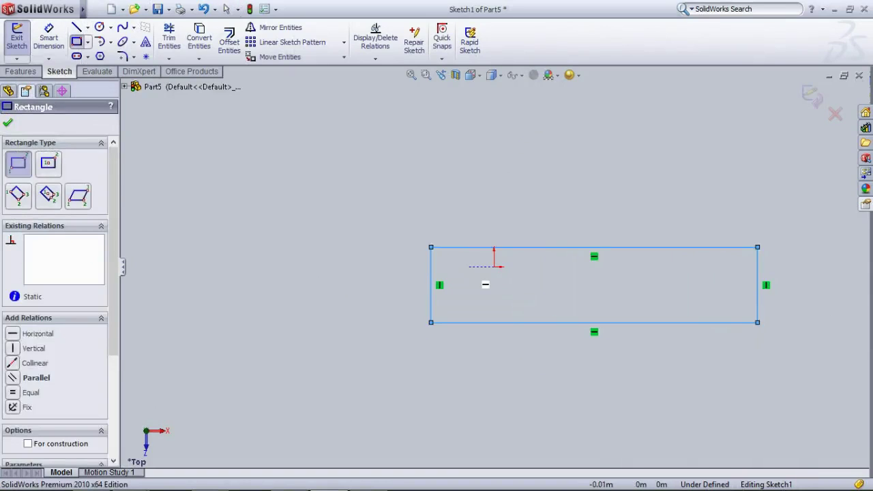
{"action": "left_click", "coordinate": [468, 267]}
{"action": "left_click", "coordinate": [722, 302]}
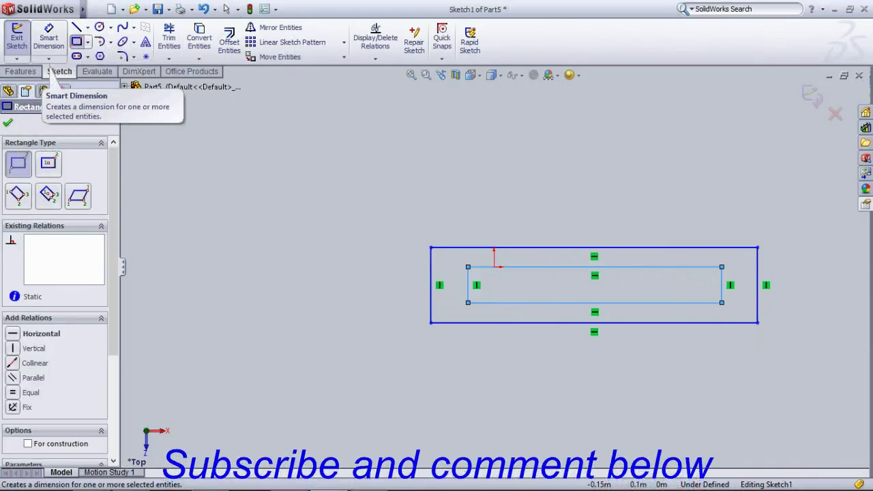
Step: Add a width dimension to the outer rectangle's top edge
{"action": "left_click", "coordinate": [49, 40]}
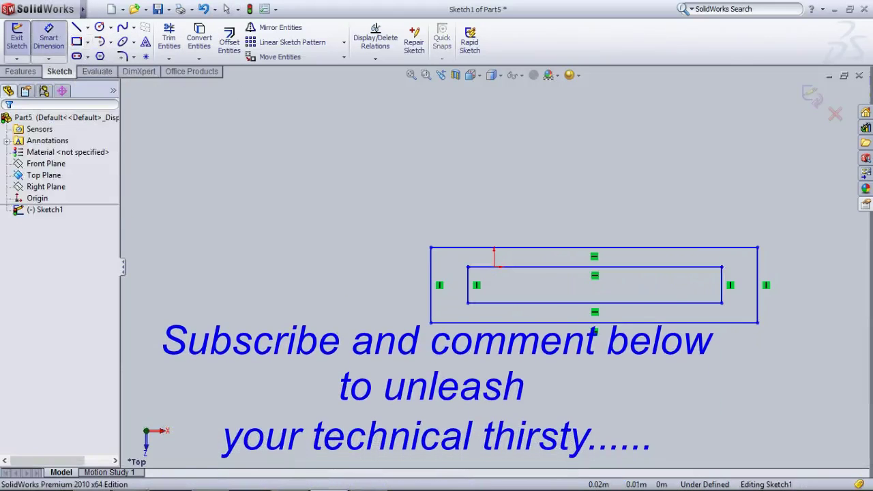
{"action": "left_click", "coordinate": [546, 247]}
{"action": "left_click", "coordinate": [546, 221]}
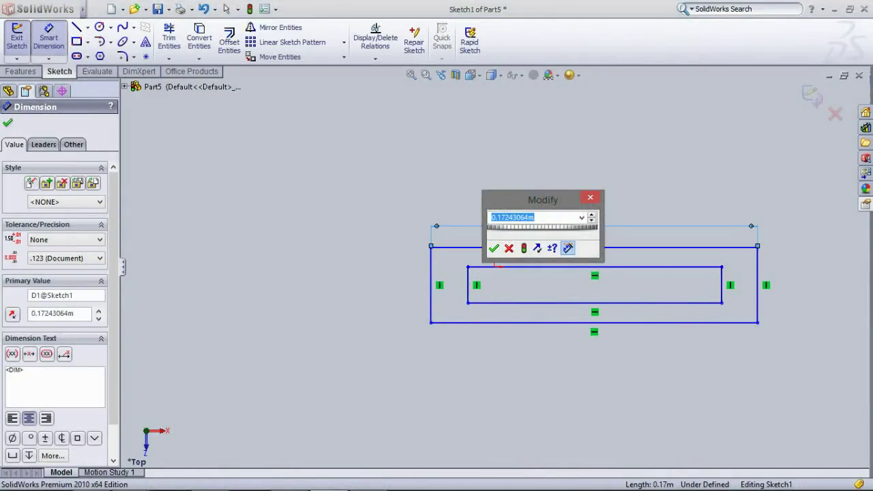
Step: Accept the dimension and power-trim the slot's left-end lines, leaving a rounded arc
{"action": "left_click", "coordinate": [494, 249]}
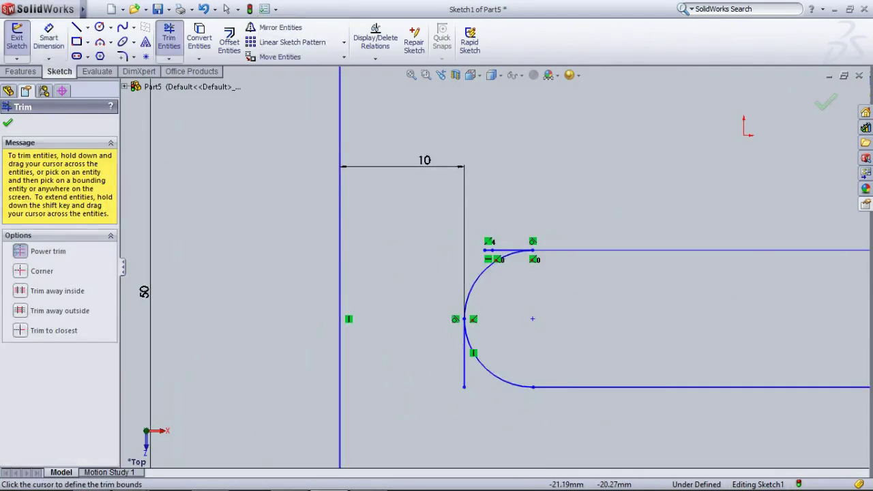
{"action": "left_click_drag", "start_coordinate": [484, 383], "coordinate": [416, 355]}
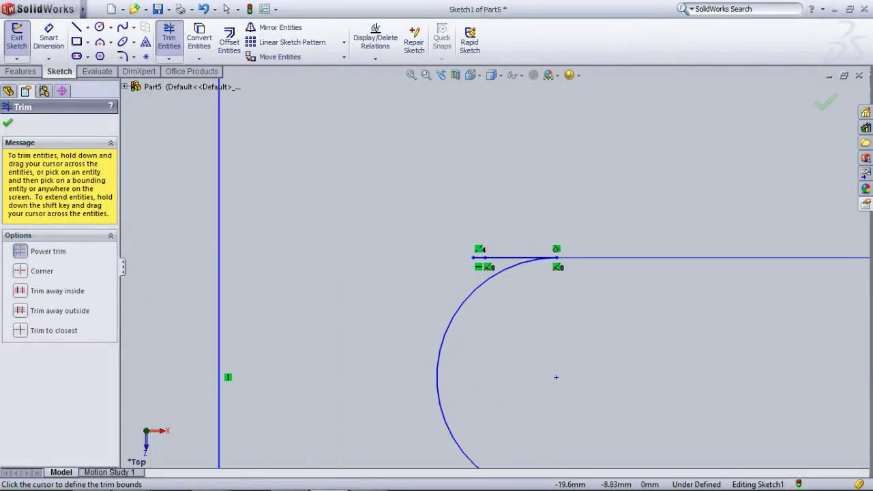
{"action": "scroll", "coordinate": [505, 247], "scroll_direction": "down", "scroll_amount": 2}
{"action": "scroll", "coordinate": [505, 247], "scroll_direction": "down", "scroll_amount": 2}
{"action": "mouse_move", "coordinate": [504, 254]}
{"action": "left_mouse_down"}
{"action": "mouse_move", "coordinate": [503, 264]}
{"action": "mouse_move", "coordinate": [454, 264]}
{"action": "left_mouse_up"}
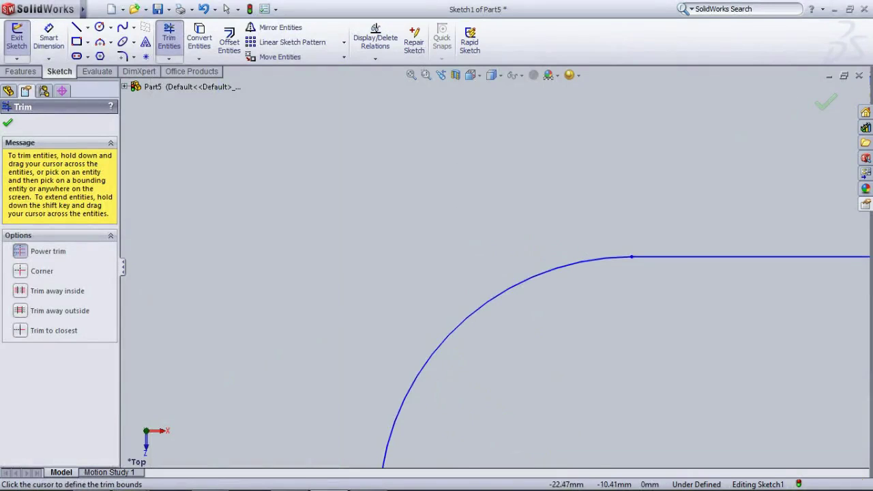
{"action": "scroll", "coordinate": [486, 259], "scroll_direction": "up", "scroll_amount": 3}
{"action": "scroll", "coordinate": [486, 260], "scroll_direction": "up", "scroll_amount": 3}
{"action": "scroll", "coordinate": [486, 259], "scroll_direction": "up", "scroll_amount": 3}
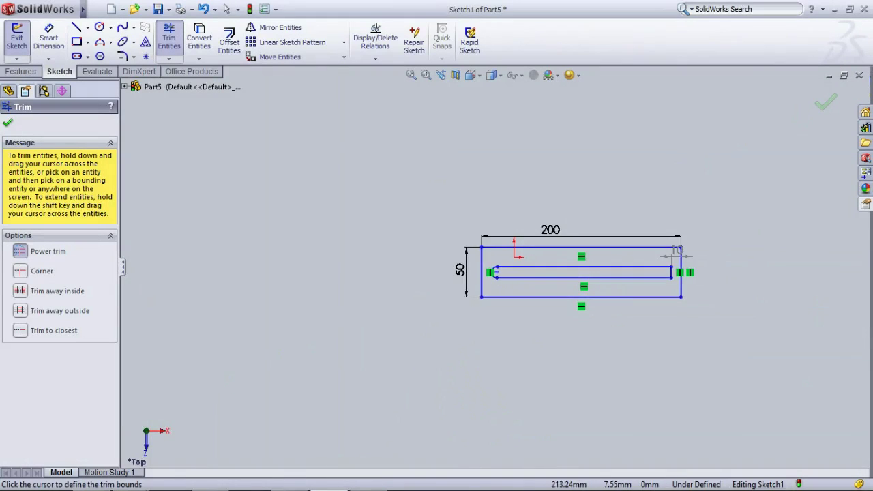
{"action": "scroll", "coordinate": [526, 271], "scroll_direction": "down", "scroll_amount": 2}
{"action": "scroll", "coordinate": [526, 271], "scroll_direction": "down", "scroll_amount": 3}
{"action": "scroll", "coordinate": [526, 271], "scroll_direction": "down", "scroll_amount": 1}
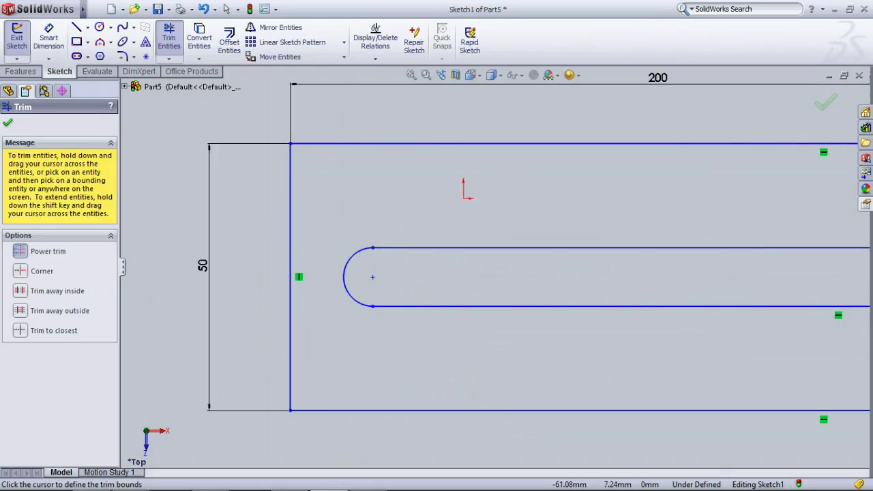
{"action": "left_click", "coordinate": [7, 123]}
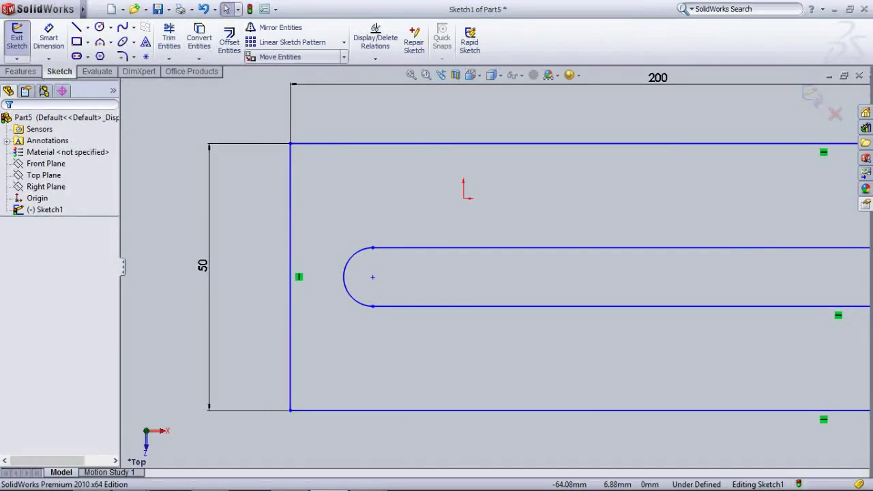
{"action": "left_click", "coordinate": [276, 27]}
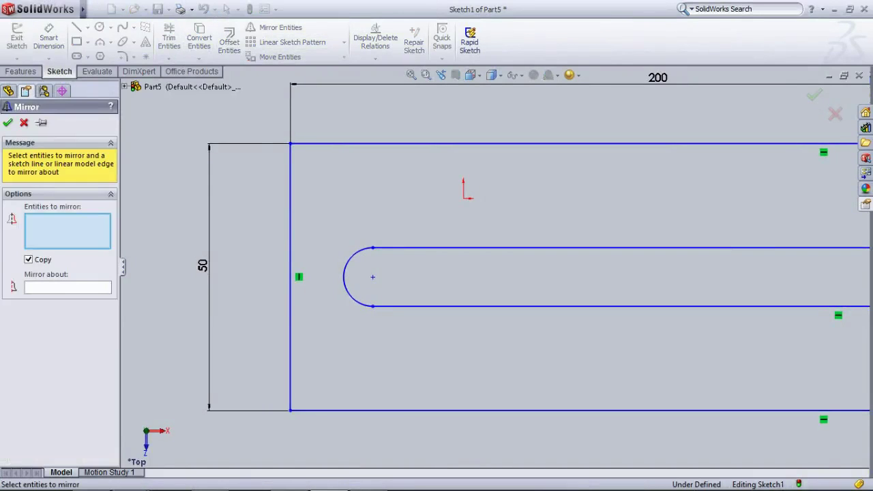
{"action": "scroll", "coordinate": [120, 255], "scroll_direction": "down", "scroll_amount": 1}
{"action": "scroll", "coordinate": [494, 267], "scroll_direction": "up", "scroll_amount": 3}
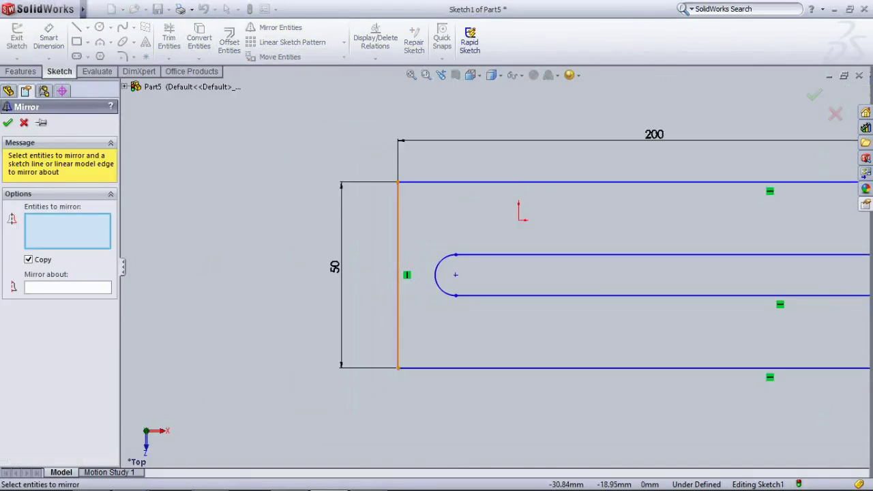
{"action": "scroll", "coordinate": [451, 265], "scroll_direction": "down", "scroll_amount": 2}
{"action": "left_click", "coordinate": [429, 276]}
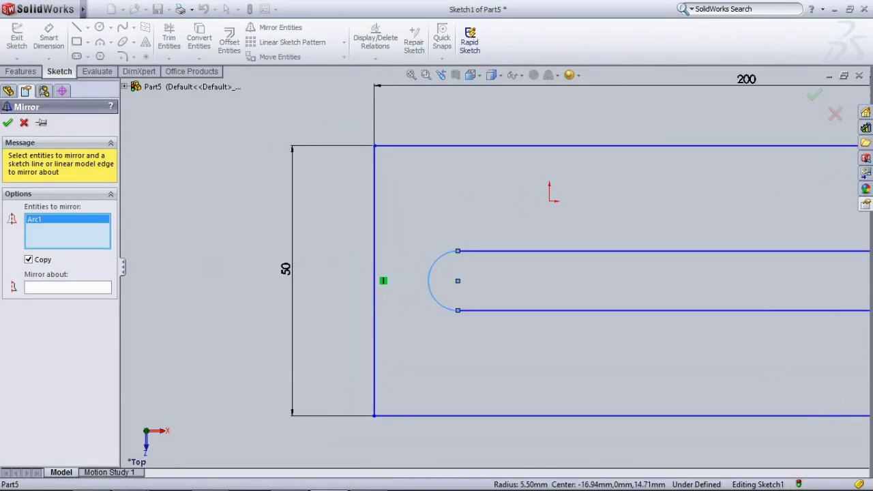
{"action": "left_click", "coordinate": [68, 287]}
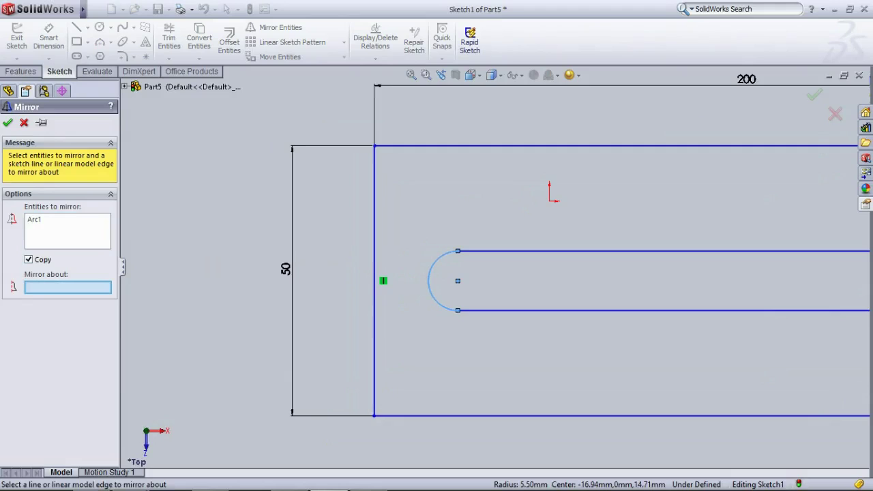
{"action": "scroll", "coordinate": [502, 266], "scroll_direction": "up", "scroll_amount": 2}
{"action": "scroll", "coordinate": [502, 266], "scroll_direction": "up", "scroll_amount": 2}
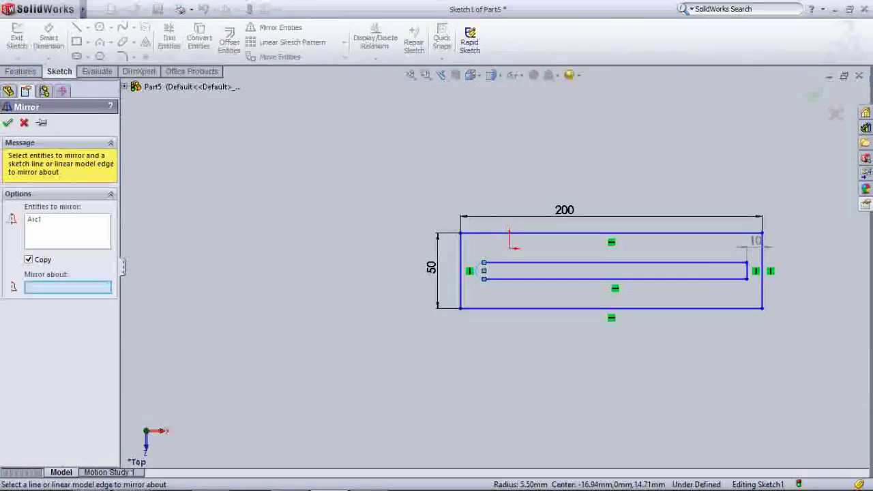
{"action": "scroll", "coordinate": [502, 266], "scroll_direction": "up", "scroll_amount": 2}
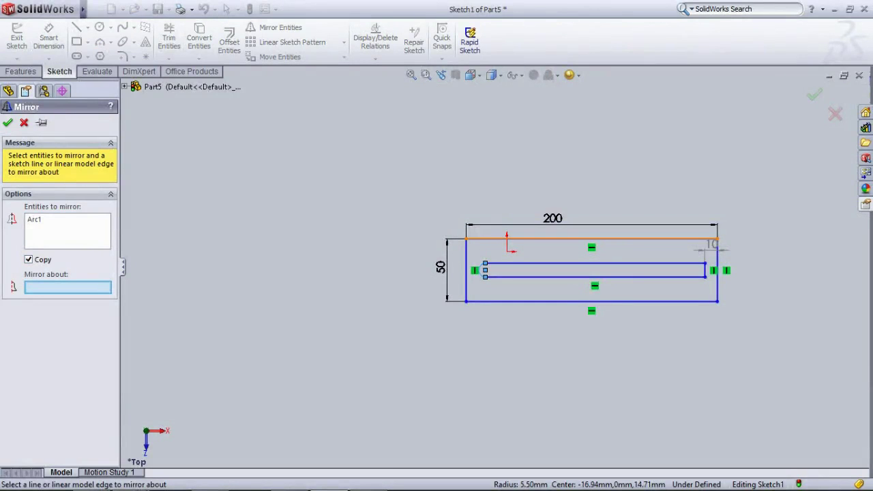
{"action": "scroll", "coordinate": [628, 246], "scroll_direction": "down", "scroll_amount": 2}
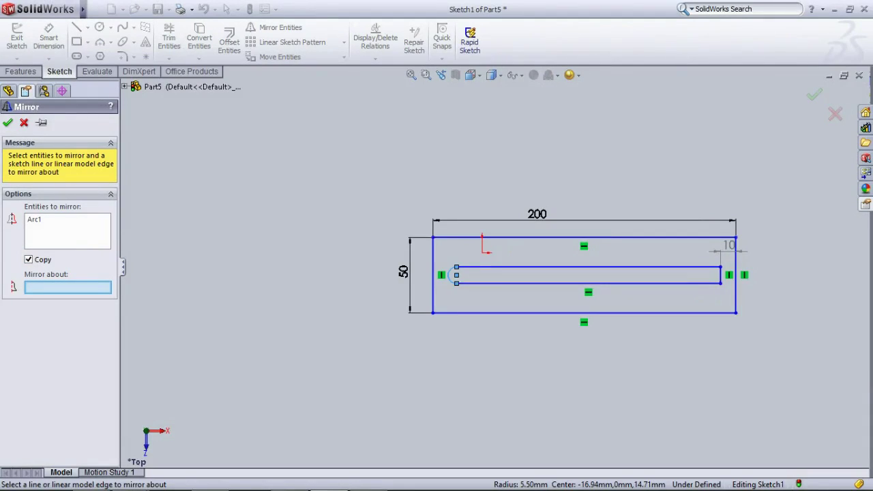
{"action": "scroll", "coordinate": [629, 301], "scroll_direction": "down", "scroll_amount": 2}
{"action": "scroll", "coordinate": [630, 301], "scroll_direction": "down", "scroll_amount": 2}
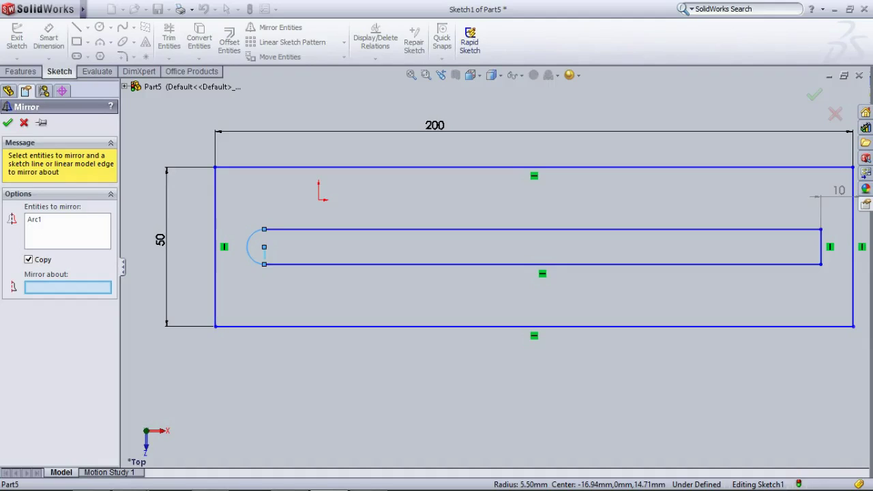
{"action": "left_click", "coordinate": [478, 264]}
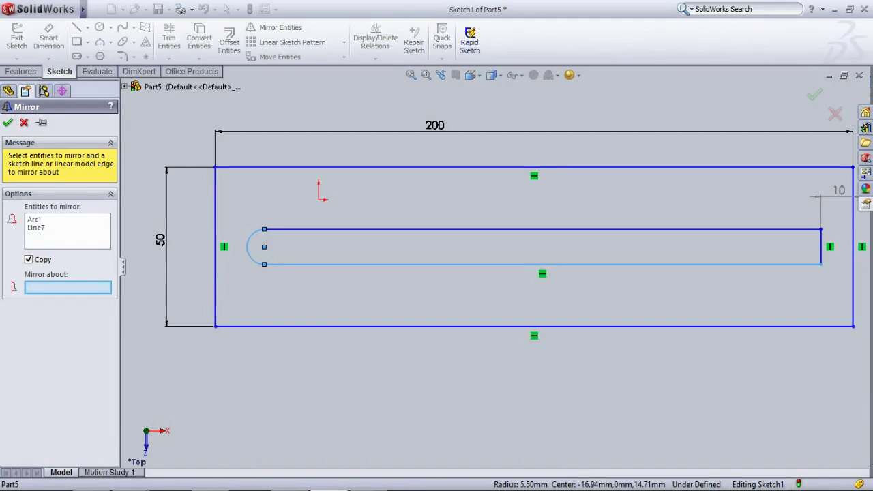
{"action": "left_click", "coordinate": [307, 264]}
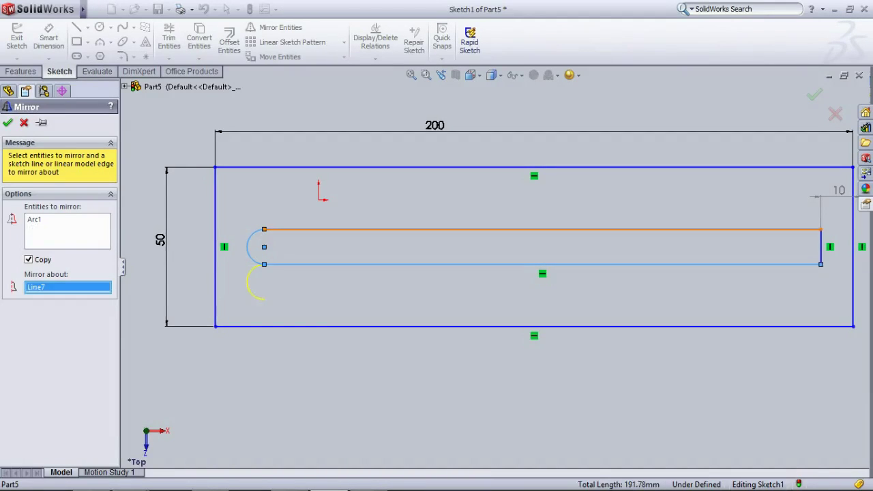
{"action": "key", "text": "Escape"}
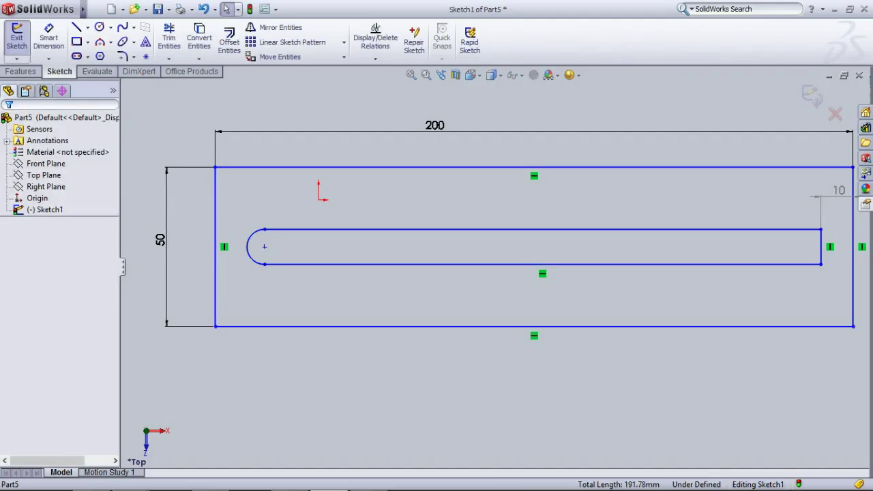
Step: Draw a vertical line across the middle of the slot, top edge to bottom edge
{"action": "left_click", "coordinate": [77, 26]}
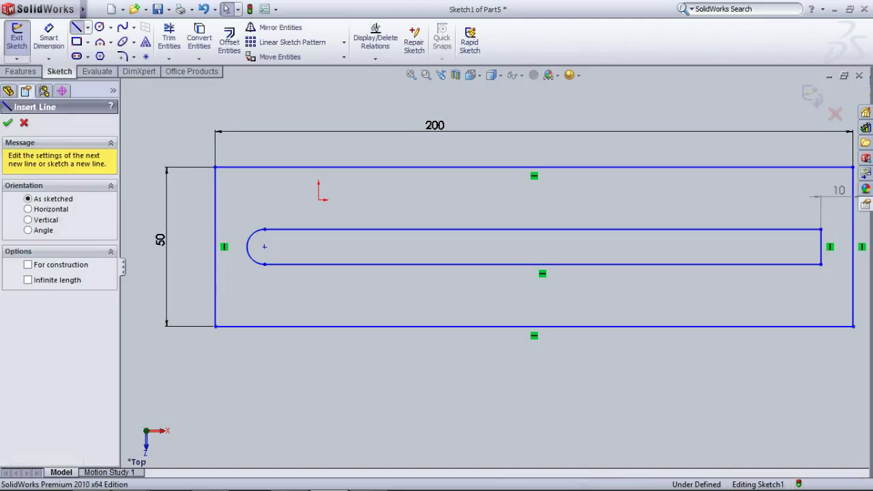
{"action": "left_click", "coordinate": [543, 229]}
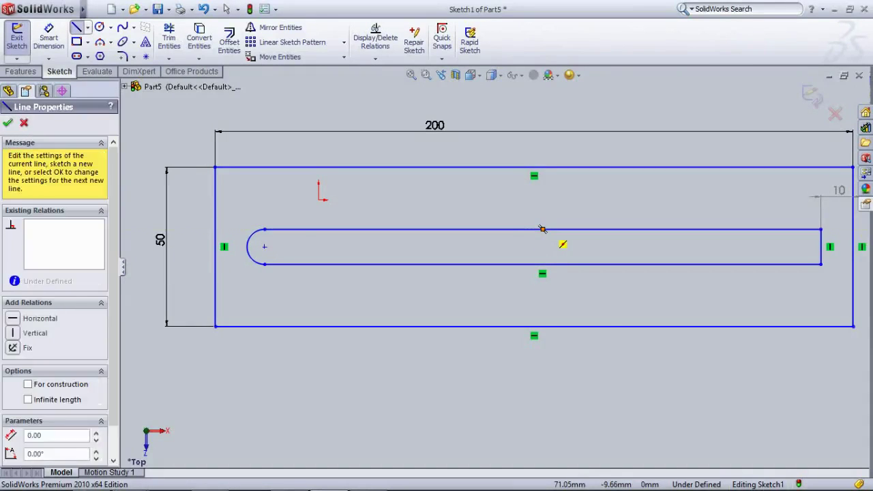
{"action": "left_click", "coordinate": [543, 264]}
{"action": "key", "text": "Escape"}
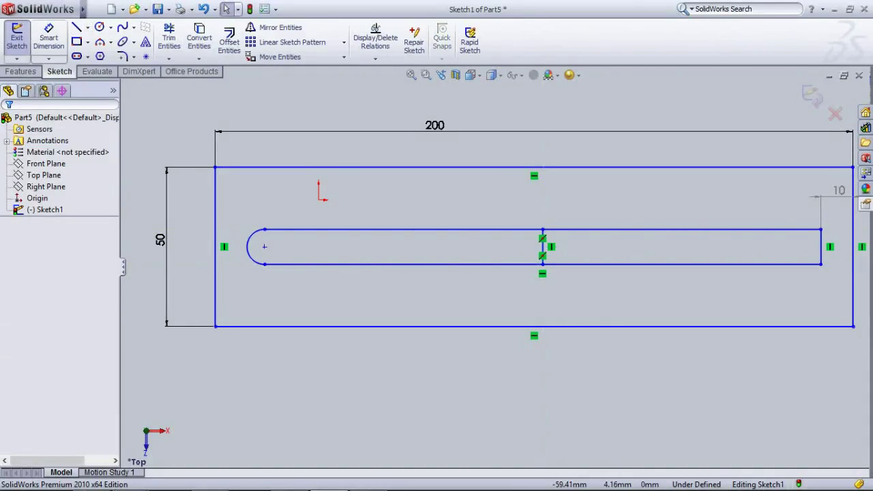
Step: Select the slot's left-end arc with its endpoints and centre for mirroring
{"action": "left_click", "coordinate": [273, 27]}
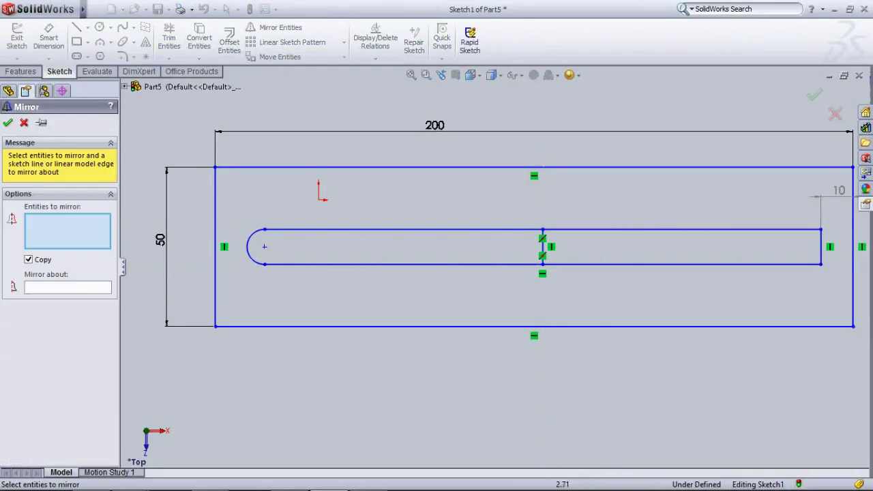
{"action": "scroll", "coordinate": [494, 269], "scroll_direction": "up", "scroll_amount": 2}
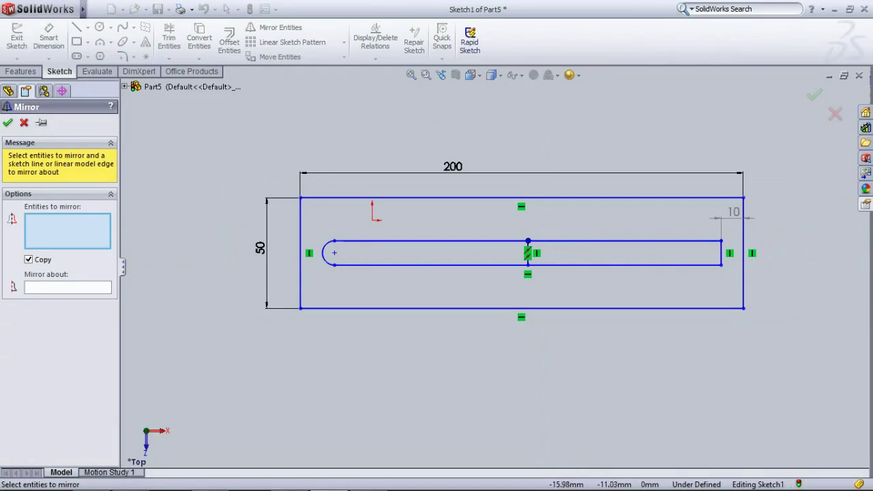
{"action": "left_click", "coordinate": [325, 253]}
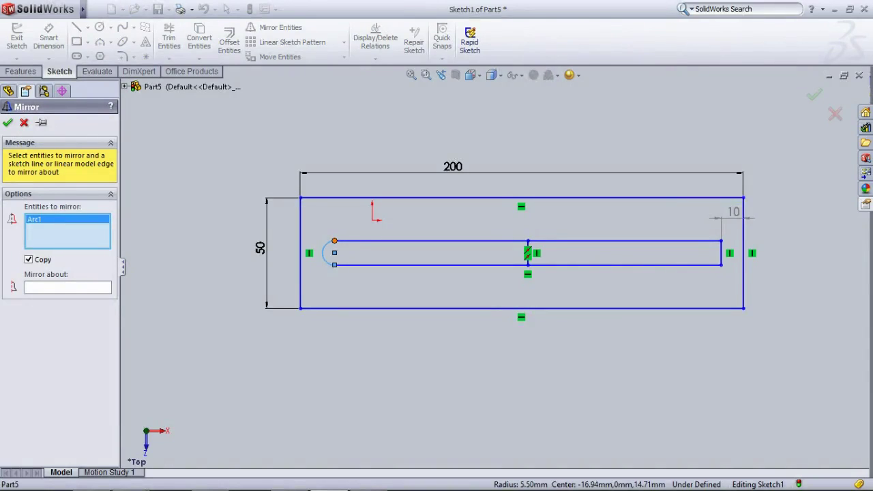
{"action": "left_click", "coordinate": [334, 241]}
{"action": "left_click", "coordinate": [334, 265]}
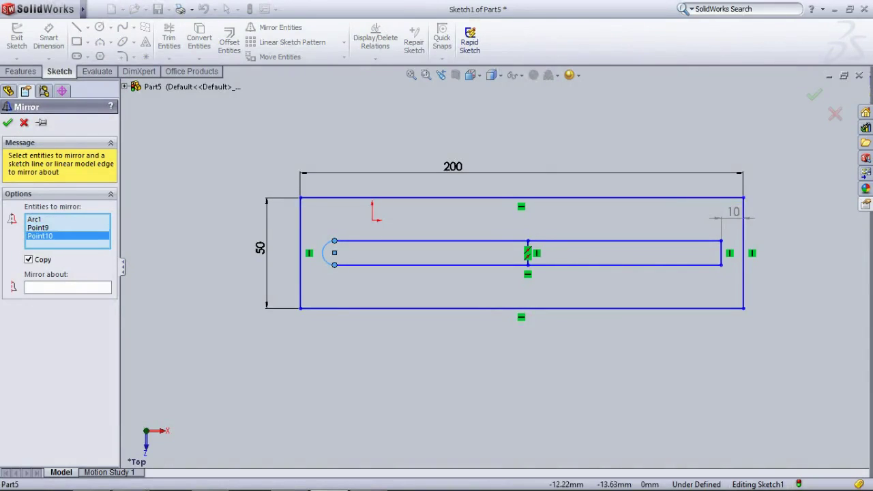
{"action": "left_click", "coordinate": [334, 253]}
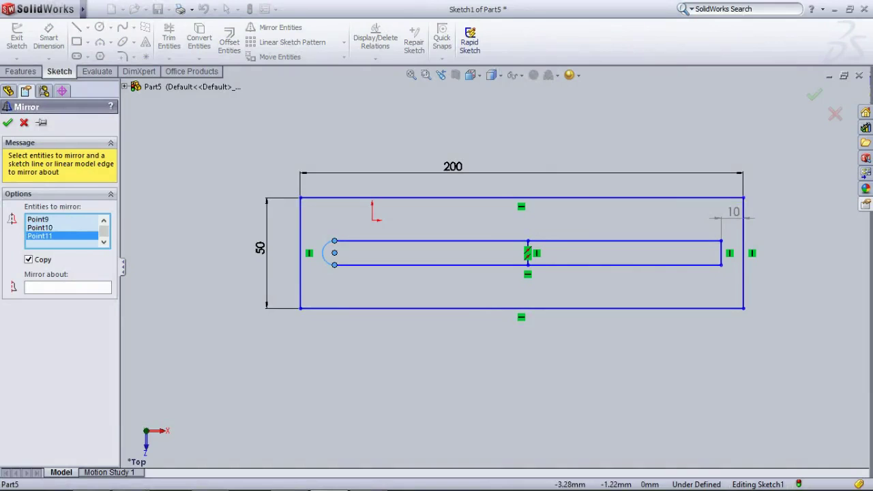
{"action": "right_click", "coordinate": [361, 221]}
{"action": "key", "text": "Escape"}
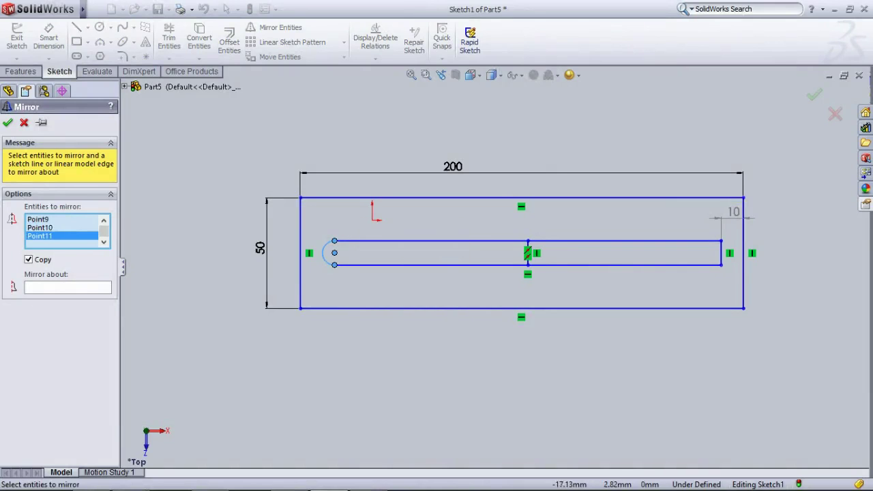
{"action": "key", "text": "Tab"}
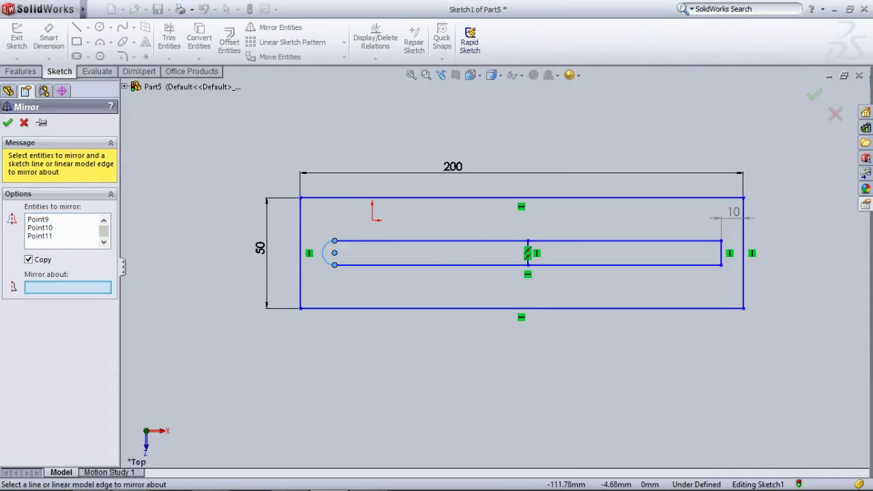
Step: Mirror the arc about the vertical middle line onto the slot's right end
{"action": "scroll", "coordinate": [484, 314], "scroll_direction": "up", "scroll_amount": 3}
{"action": "scroll", "coordinate": [484, 300], "scroll_direction": "up", "scroll_amount": 1}
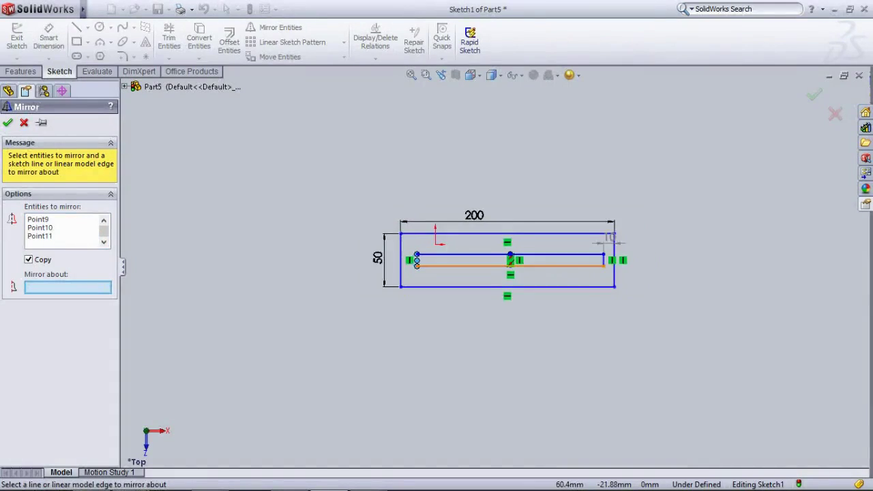
{"action": "scroll", "coordinate": [501, 294], "scroll_direction": "down", "scroll_amount": 8}
{"action": "scroll", "coordinate": [552, 243], "scroll_direction": "down", "scroll_amount": 4}
{"action": "left_click", "coordinate": [521, 275]}
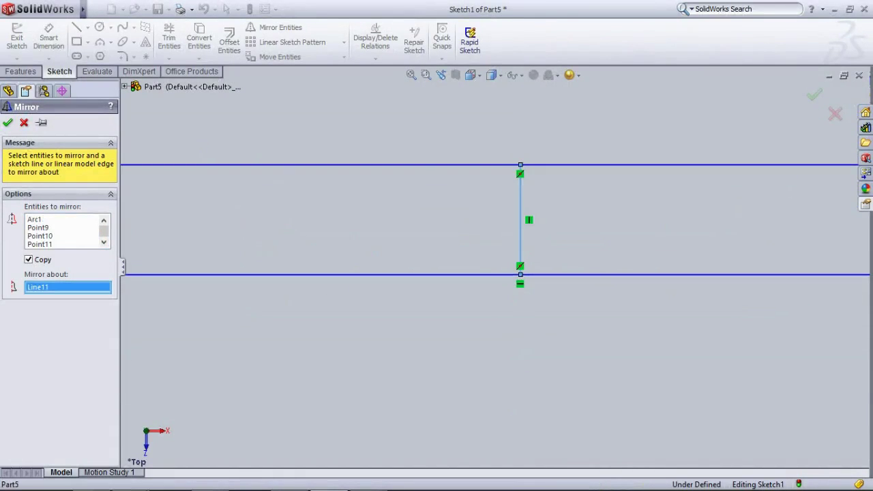
{"action": "scroll", "coordinate": [498, 267], "scroll_direction": "up", "scroll_amount": 8}
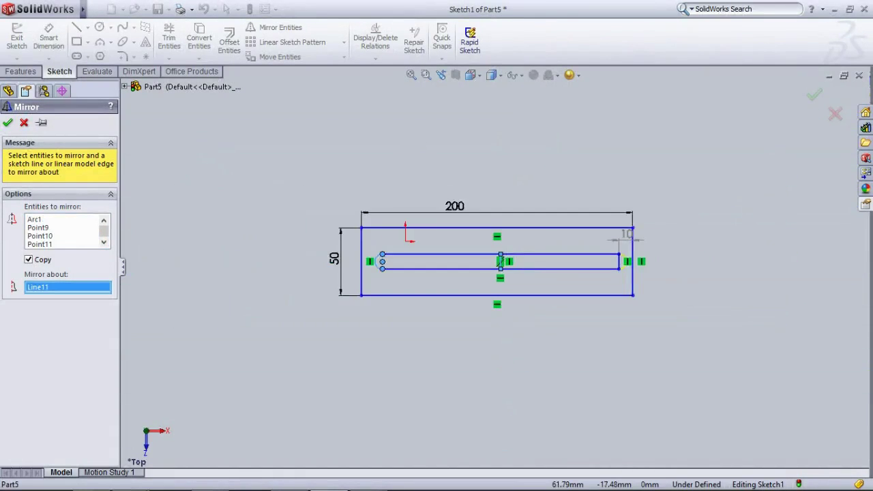
{"action": "scroll", "coordinate": [629, 258], "scroll_direction": "down", "scroll_amount": 3}
{"action": "scroll", "coordinate": [629, 257], "scroll_direction": "down", "scroll_amount": 3}
{"action": "scroll", "coordinate": [629, 257], "scroll_direction": "down", "scroll_amount": 3}
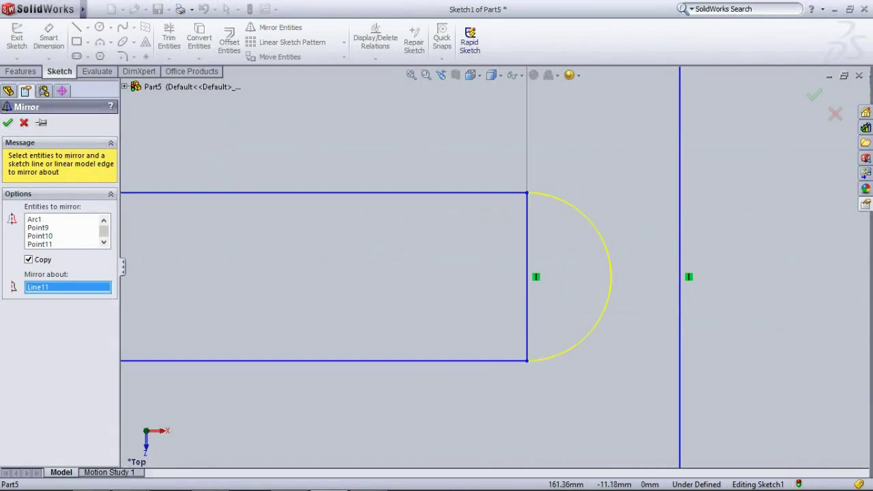
{"action": "scroll", "coordinate": [629, 258], "scroll_direction": "down", "scroll_amount": 3}
{"action": "scroll", "coordinate": [486, 255], "scroll_direction": "up", "scroll_amount": 2}
{"action": "scroll", "coordinate": [485, 256], "scroll_direction": "up", "scroll_amount": 2}
{"action": "scroll", "coordinate": [485, 256], "scroll_direction": "up", "scroll_amount": 2}
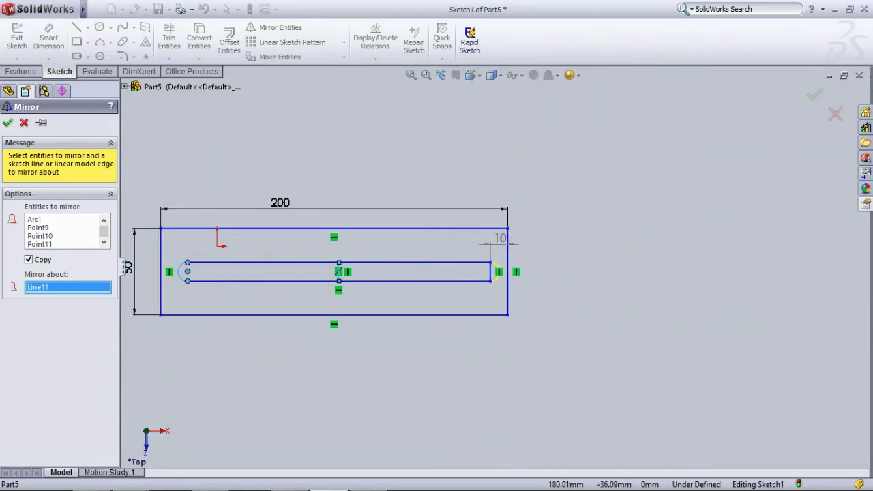
{"action": "scroll", "coordinate": [485, 256], "scroll_direction": "up", "scroll_amount": 1}
{"action": "scroll", "coordinate": [502, 262], "scroll_direction": "up", "scroll_amount": 3}
{"action": "scroll", "coordinate": [381, 268], "scroll_direction": "down", "scroll_amount": 3}
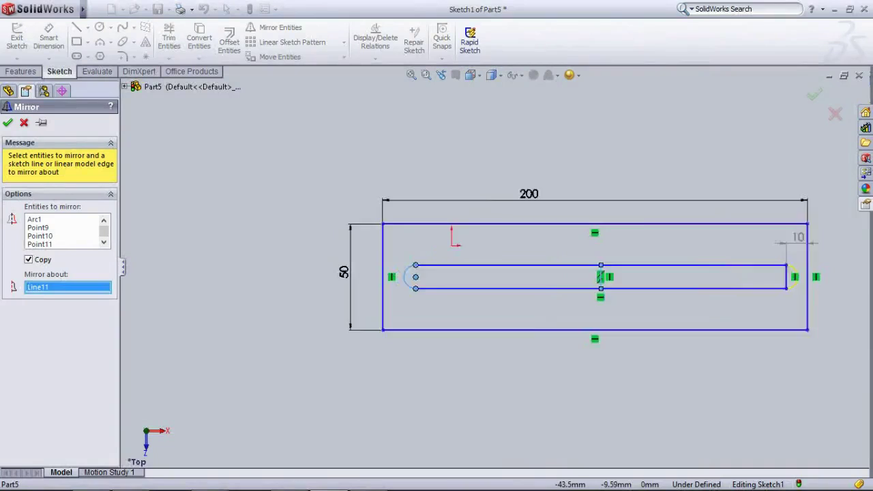
{"action": "scroll", "coordinate": [381, 269], "scroll_direction": "down", "scroll_amount": 3}
{"action": "scroll", "coordinate": [491, 269], "scroll_direction": "up", "scroll_amount": 1}
{"action": "scroll", "coordinate": [491, 269], "scroll_direction": "up", "scroll_amount": 3}
{"action": "scroll", "coordinate": [478, 269], "scroll_direction": "up", "scroll_amount": 2}
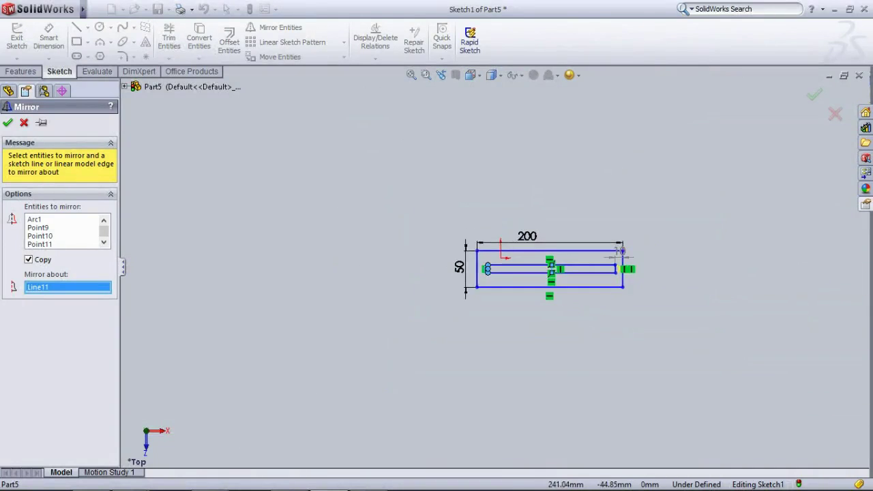
{"action": "scroll", "coordinate": [655, 260], "scroll_direction": "down", "scroll_amount": 2}
{"action": "scroll", "coordinate": [590, 269], "scroll_direction": "down", "scroll_amount": 2}
{"action": "scroll", "coordinate": [590, 269], "scroll_direction": "down", "scroll_amount": 2}
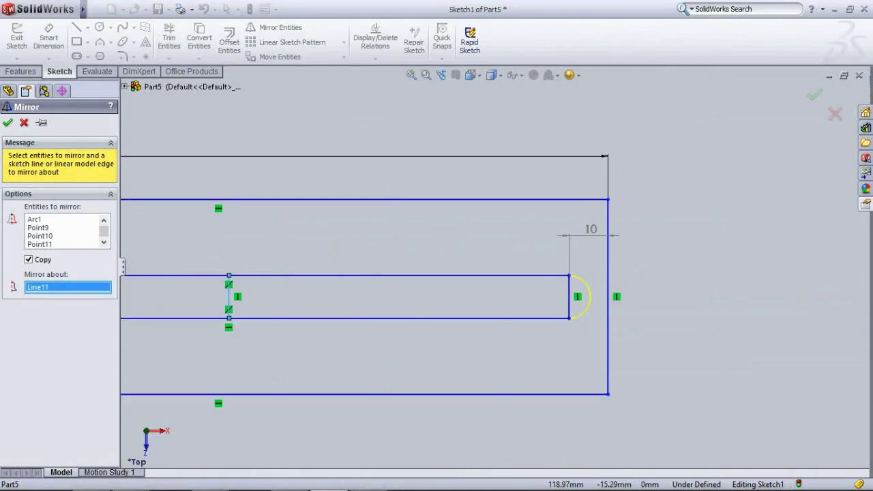
{"action": "key", "text": "space"}
{"action": "key", "text": "Escape"}
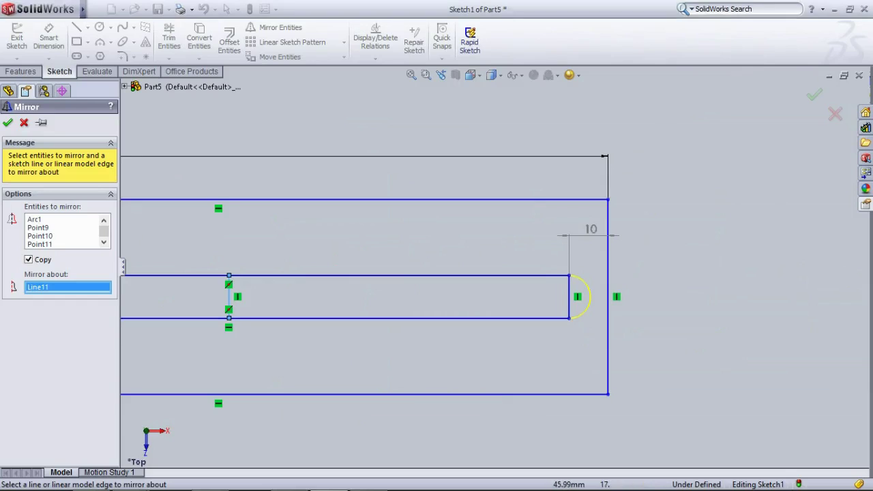
{"action": "key", "text": "Return"}
Step: Zoom in and select the mirrored arc at the slot's right end
{"action": "scroll", "coordinate": [635, 311], "scroll_direction": "down", "scroll_amount": 1}
{"action": "scroll", "coordinate": [634, 311], "scroll_direction": "down", "scroll_amount": 1}
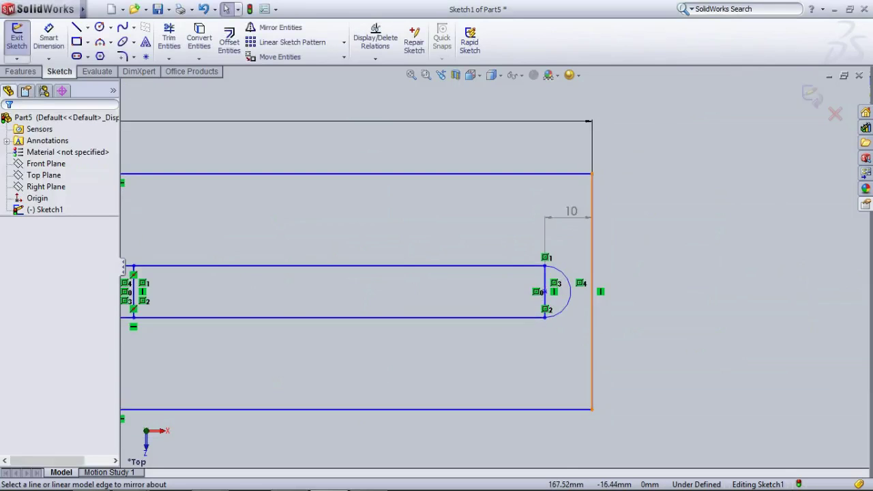
{"action": "scroll", "coordinate": [634, 312], "scroll_direction": "down", "scroll_amount": 1}
{"action": "scroll", "coordinate": [541, 292], "scroll_direction": "down", "scroll_amount": 2}
{"action": "left_click", "coordinate": [501, 225]}
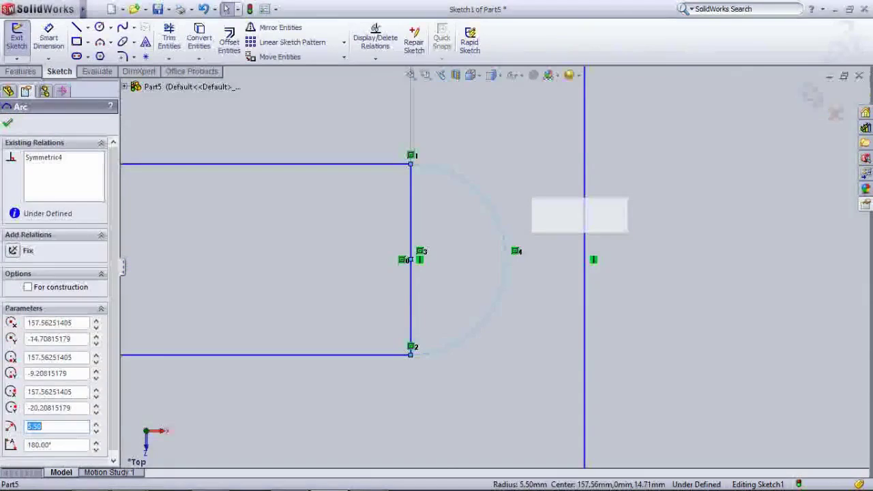
{"action": "key", "text": "Escape"}
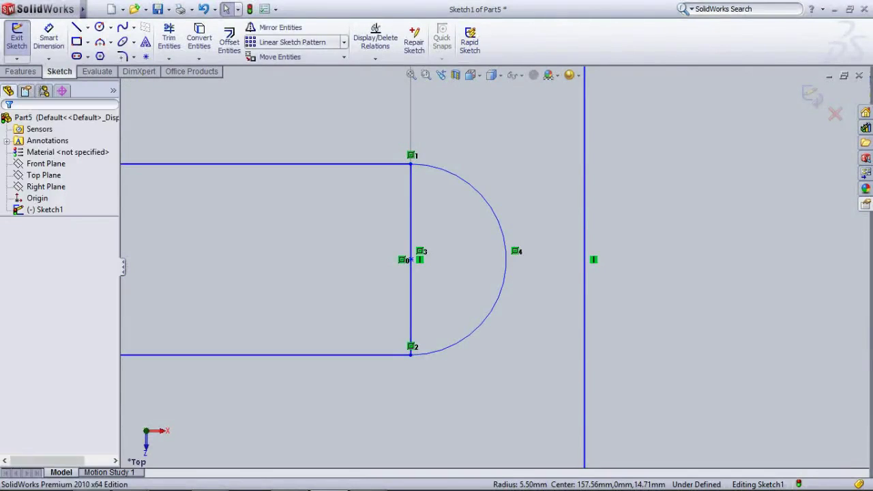
Step: Move the right-end arc from its centre onto the slot's right vertical line midpoint
{"action": "left_click", "coordinate": [280, 56]}
{"action": "left_click", "coordinate": [469, 334]}
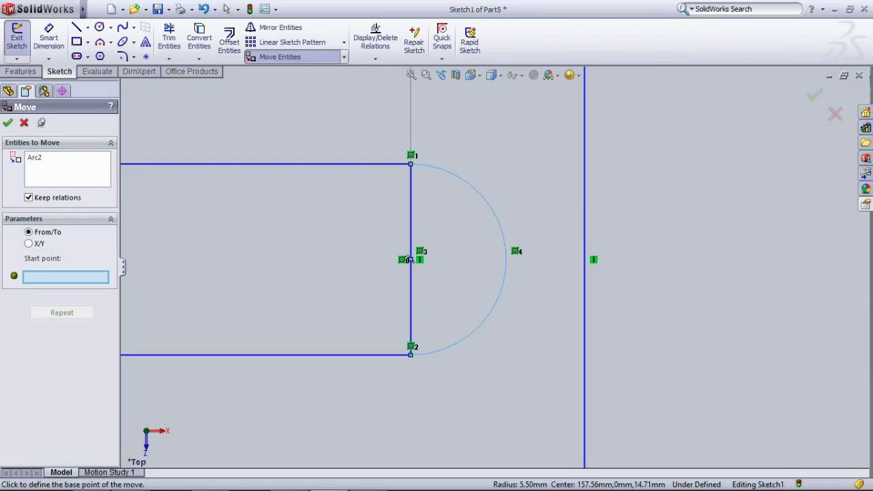
{"action": "left_click", "coordinate": [506, 259]}
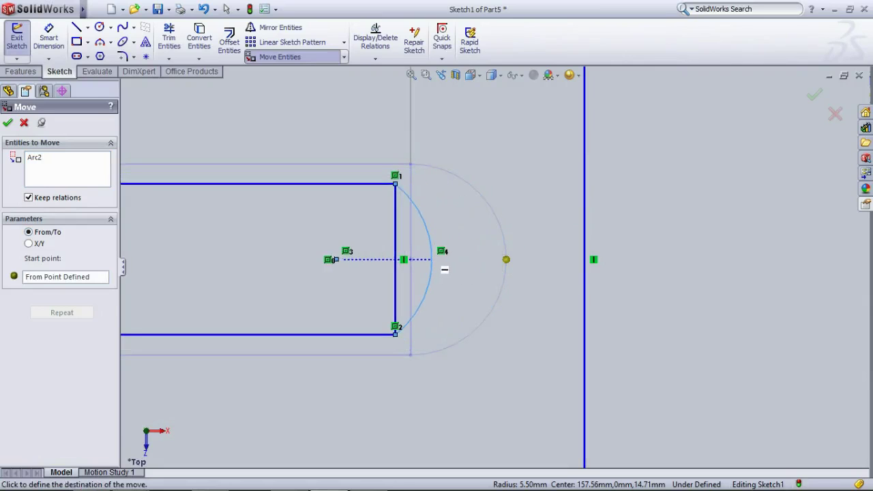
{"action": "scroll", "coordinate": [423, 265], "scroll_direction": "down", "scroll_amount": 3}
{"action": "scroll", "coordinate": [500, 267], "scroll_direction": "down", "scroll_amount": 3}
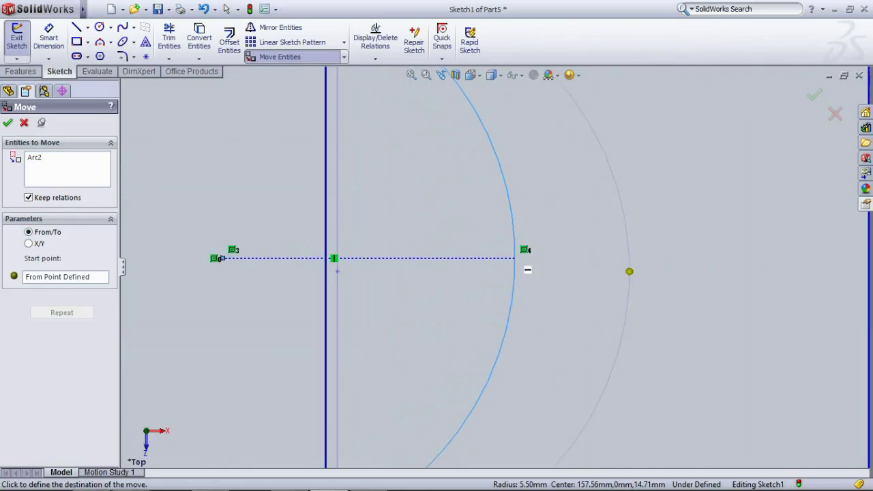
{"action": "scroll", "coordinate": [526, 269], "scroll_direction": "down", "scroll_amount": 2}
{"action": "scroll", "coordinate": [640, 273], "scroll_direction": "down", "scroll_amount": 2}
{"action": "scroll", "coordinate": [692, 267], "scroll_direction": "up", "scroll_amount": 2}
{"action": "scroll", "coordinate": [573, 268], "scroll_direction": "up", "scroll_amount": 2}
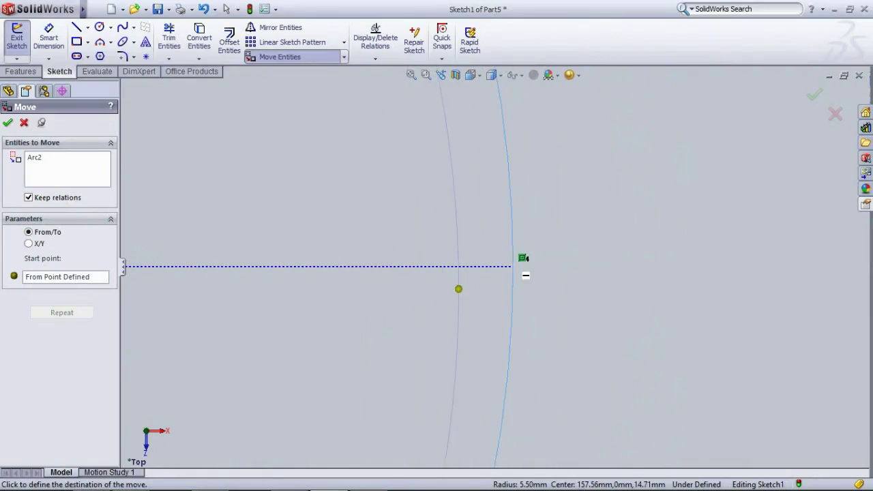
{"action": "scroll", "coordinate": [522, 267], "scroll_direction": "up", "scroll_amount": 2}
{"action": "scroll", "coordinate": [503, 268], "scroll_direction": "up", "scroll_amount": 2}
{"action": "scroll", "coordinate": [546, 270], "scroll_direction": "down", "scroll_amount": 2}
{"action": "scroll", "coordinate": [519, 271], "scroll_direction": "up", "scroll_amount": 2}
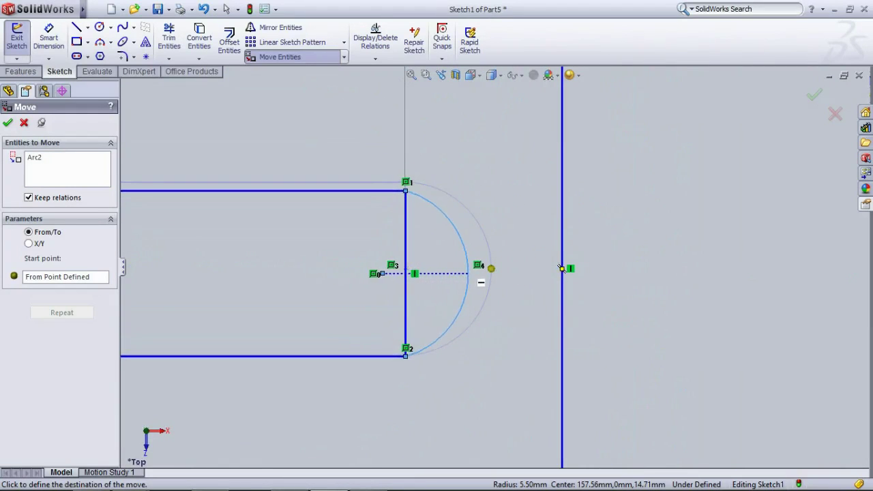
{"action": "left_click", "coordinate": [490, 268]}
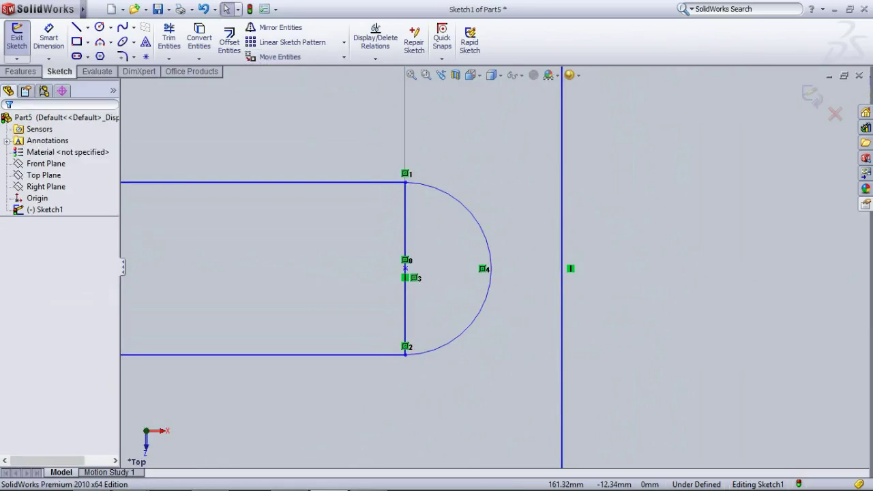
{"action": "scroll", "coordinate": [544, 266], "scroll_direction": "down", "scroll_amount": 2}
{"action": "scroll", "coordinate": [486, 300], "scroll_direction": "up", "scroll_amount": 2}
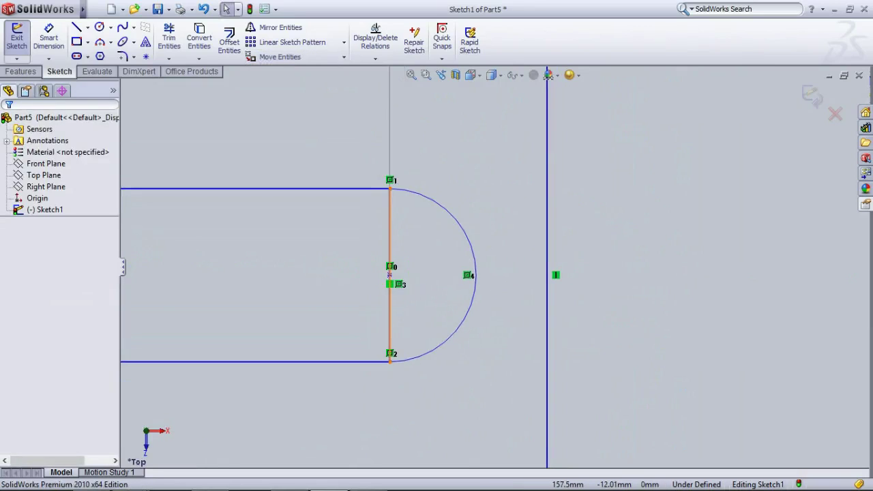
{"action": "left_click", "coordinate": [389, 218]}
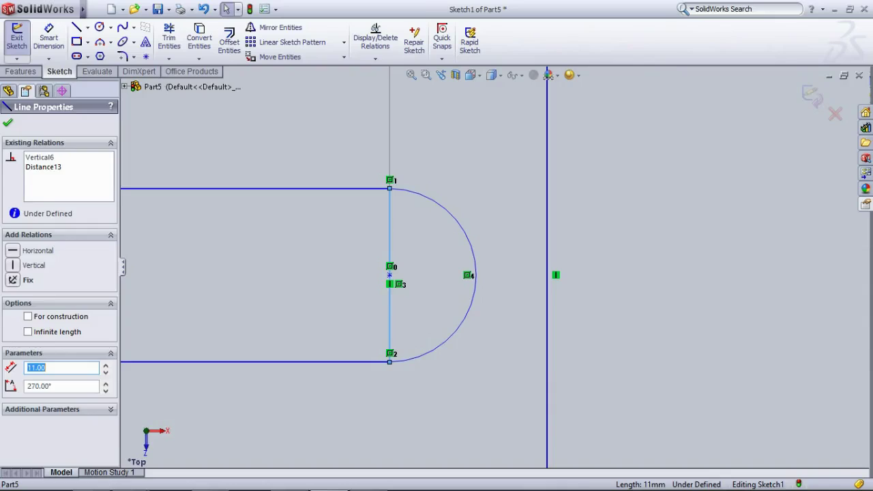
{"action": "key", "text": "Escape"}
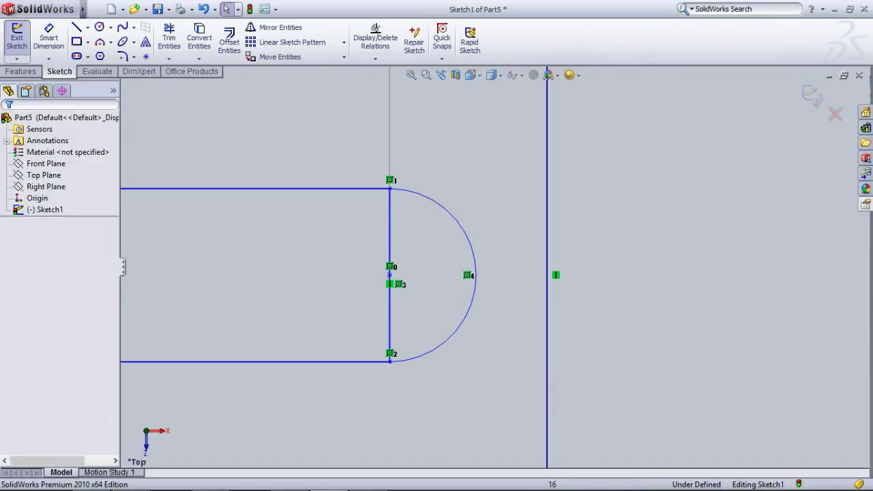
{"action": "scroll", "coordinate": [461, 227], "scroll_direction": "down", "scroll_amount": 2}
{"action": "scroll", "coordinate": [460, 227], "scroll_direction": "up", "scroll_amount": 3}
{"action": "scroll", "coordinate": [460, 227], "scroll_direction": "up", "scroll_amount": 2}
{"action": "scroll", "coordinate": [494, 266], "scroll_direction": "up", "scroll_amount": 3}
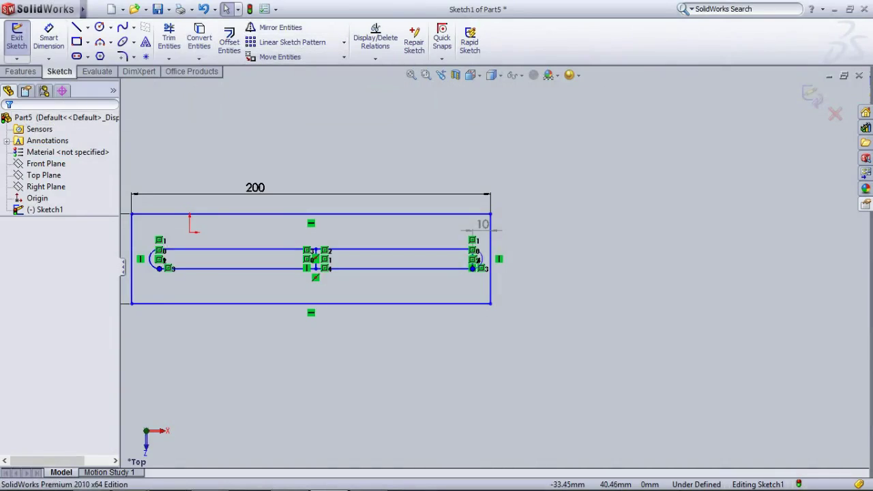
Step: Zoom onto the slot's right end and select its 11 mm vertical line
{"action": "scroll", "coordinate": [478, 273], "scroll_direction": "down", "scroll_amount": 2}
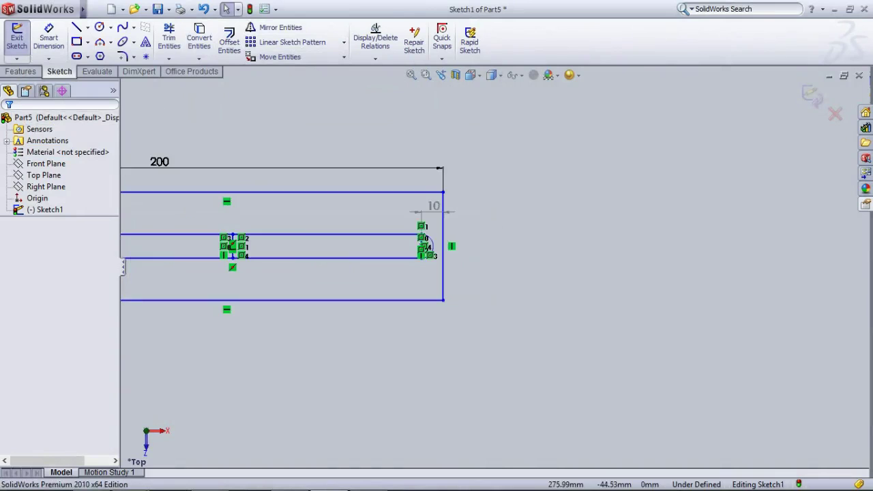
{"action": "scroll", "coordinate": [478, 267], "scroll_direction": "up", "scroll_amount": 3}
{"action": "scroll", "coordinate": [480, 261], "scroll_direction": "down", "scroll_amount": 3}
{"action": "scroll", "coordinate": [450, 256], "scroll_direction": "down", "scroll_amount": 5}
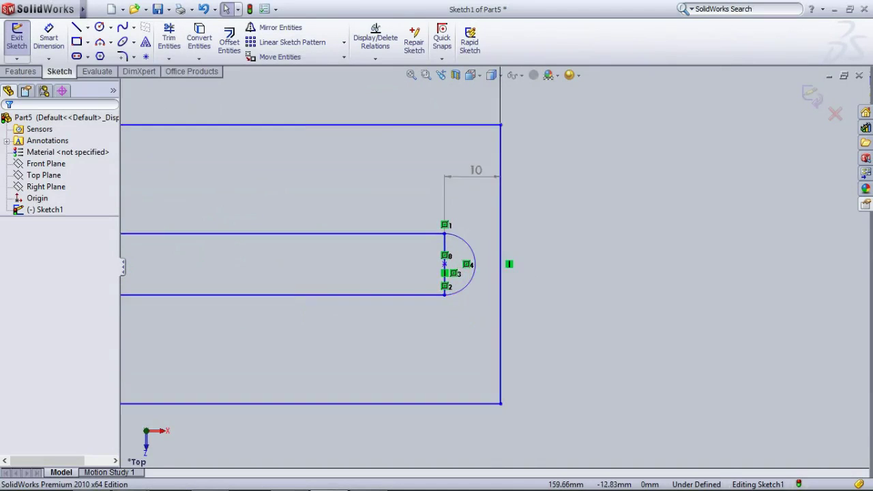
{"action": "scroll", "coordinate": [451, 256], "scroll_direction": "down", "scroll_amount": 2}
{"action": "scroll", "coordinate": [450, 254], "scroll_direction": "down", "scroll_amount": 2}
{"action": "scroll", "coordinate": [448, 251], "scroll_direction": "down", "scroll_amount": 3}
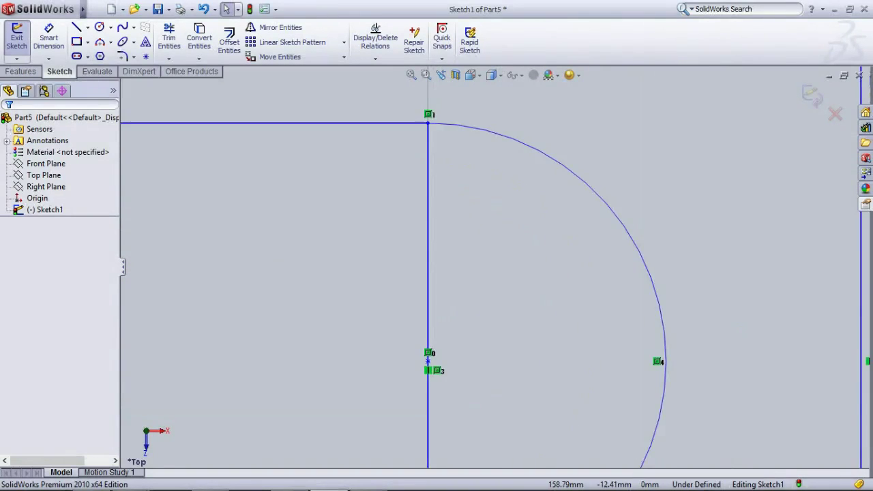
{"action": "scroll", "coordinate": [494, 266], "scroll_direction": "up", "scroll_amount": 4}
{"action": "scroll", "coordinate": [494, 266], "scroll_direction": "up", "scroll_amount": 4}
{"action": "scroll", "coordinate": [494, 266], "scroll_direction": "up", "scroll_amount": 2}
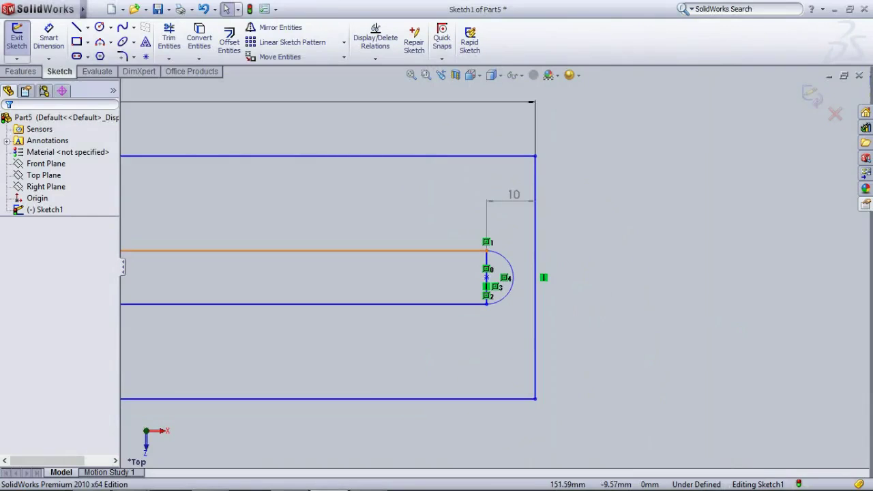
{"action": "scroll", "coordinate": [505, 271], "scroll_direction": "down", "scroll_amount": 3}
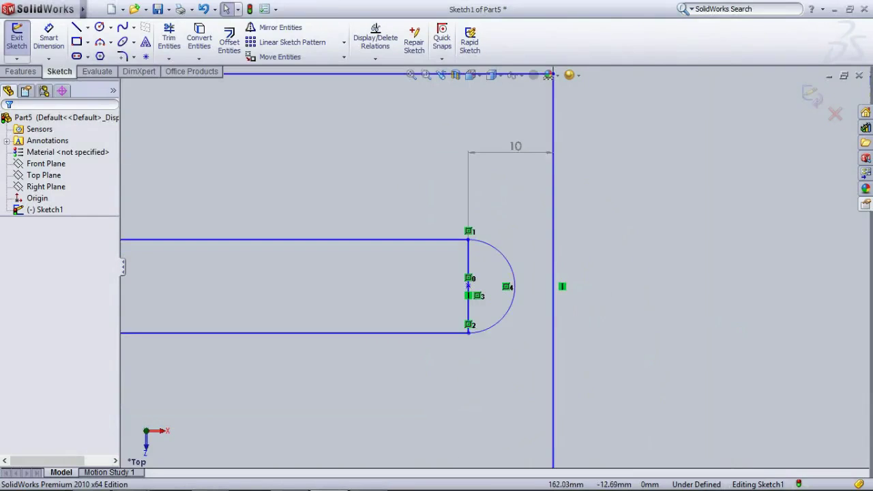
{"action": "scroll", "coordinate": [505, 271], "scroll_direction": "down", "scroll_amount": 2}
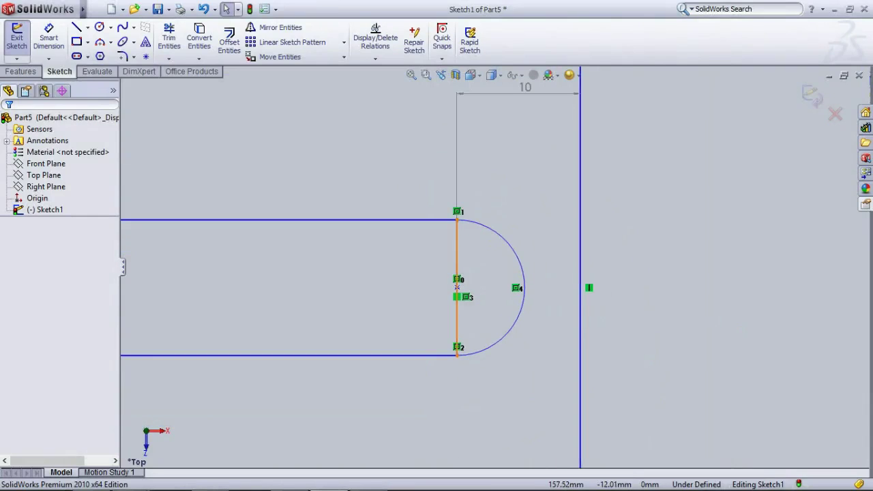
{"action": "left_click", "coordinate": [457, 287]}
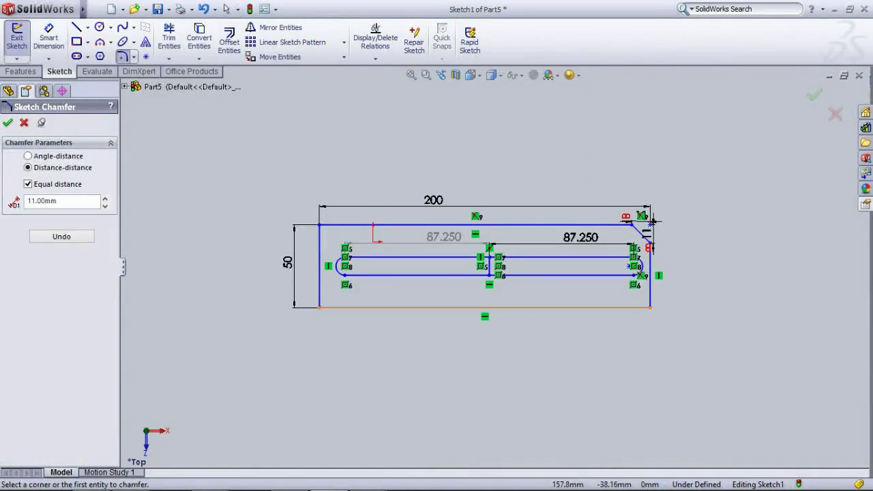
Step: Apply 11 mm equal chamfers to the bottom-right, top-left and bottom-left outer corners
{"action": "left_click", "coordinate": [651, 268]}
{"action": "left_click", "coordinate": [650, 308]}
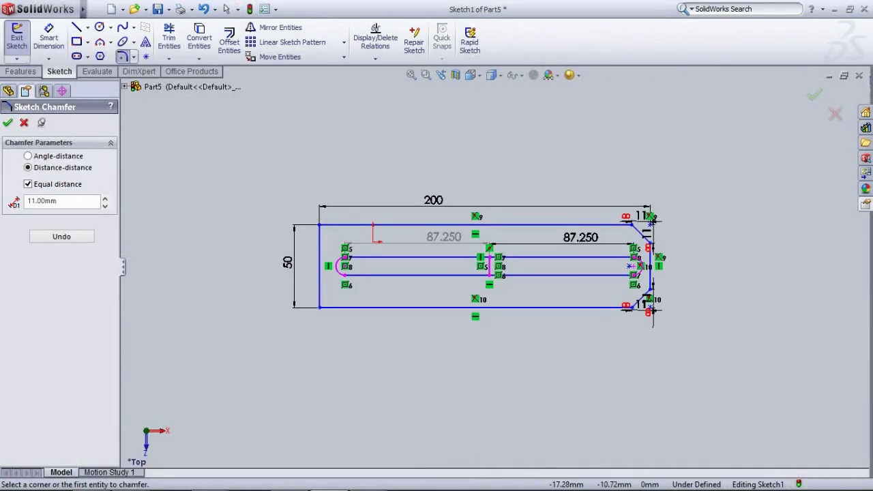
{"action": "left_click", "coordinate": [320, 242]}
{"action": "left_click", "coordinate": [344, 224]}
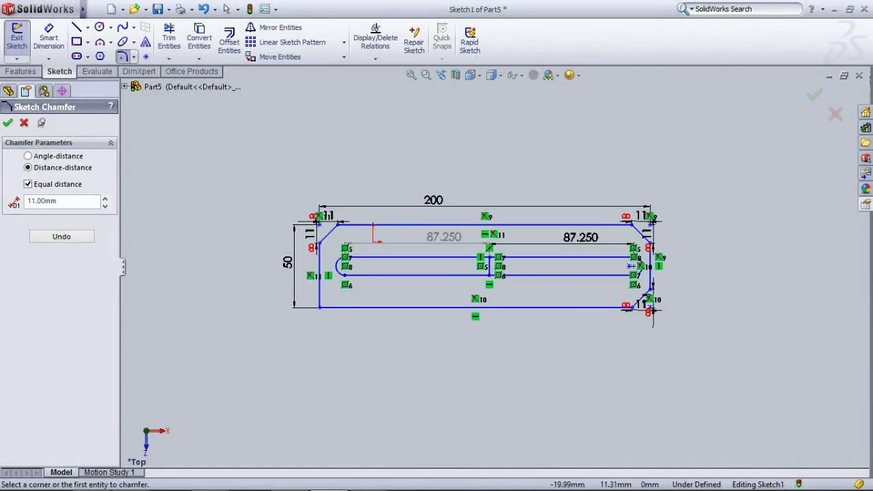
{"action": "left_click", "coordinate": [319, 266]}
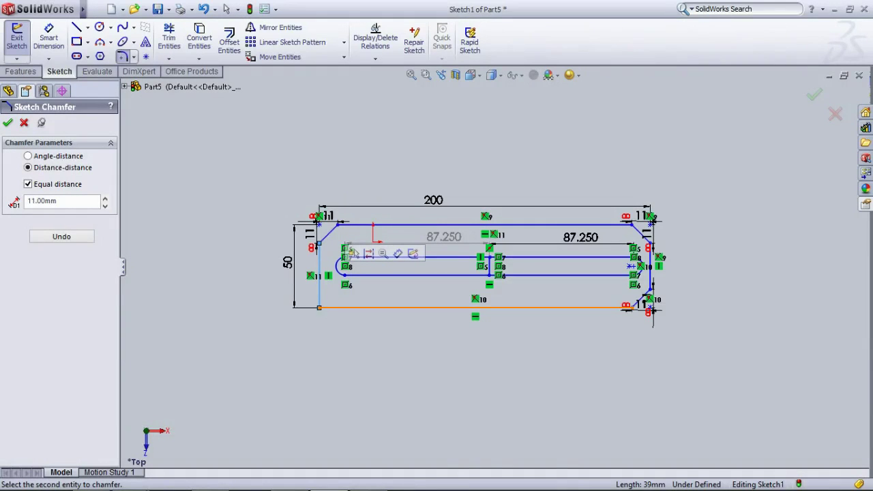
{"action": "left_click", "coordinate": [344, 307]}
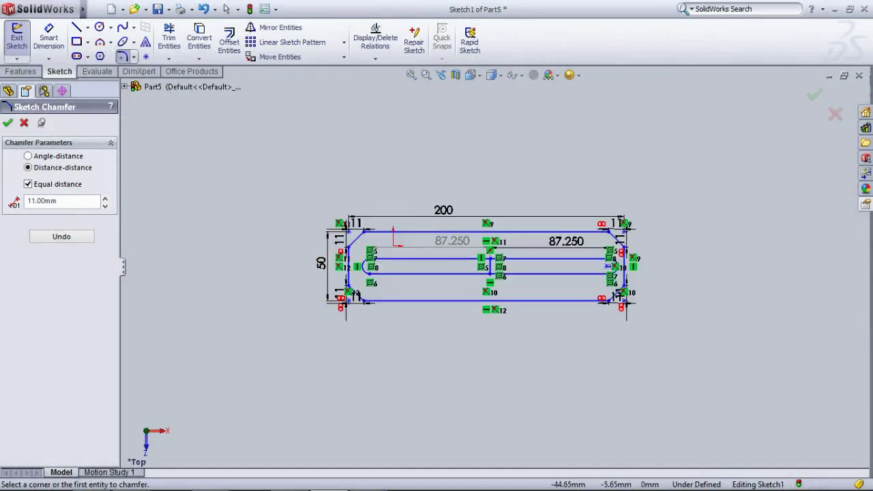
{"action": "scroll", "coordinate": [497, 274], "scroll_direction": "down", "scroll_amount": 3}
{"action": "scroll", "coordinate": [465, 273], "scroll_direction": "down", "scroll_amount": 2}
{"action": "scroll", "coordinate": [465, 272], "scroll_direction": "down", "scroll_amount": 2}
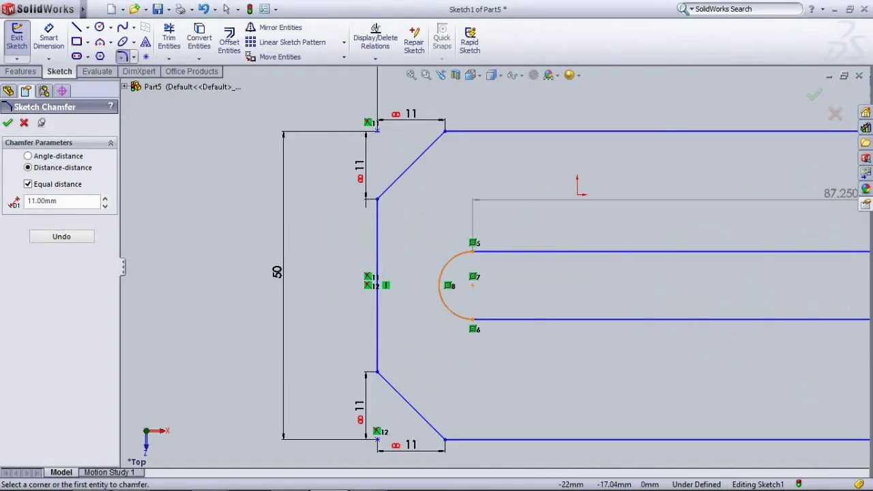
{"action": "scroll", "coordinate": [409, 341], "scroll_direction": "down", "scroll_amount": 1}
{"action": "scroll", "coordinate": [409, 239], "scroll_direction": "down", "scroll_amount": 2}
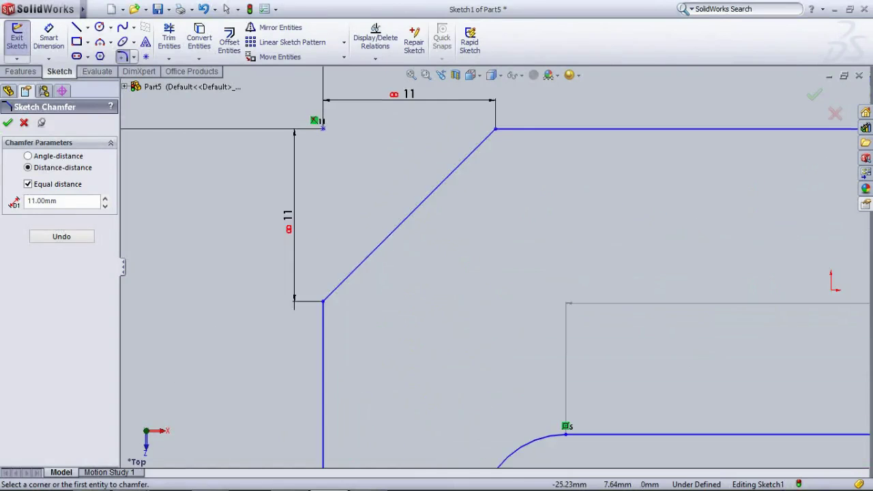
{"action": "scroll", "coordinate": [410, 171], "scroll_direction": "down", "scroll_amount": 1}
{"action": "scroll", "coordinate": [409, 123], "scroll_direction": "down", "scroll_amount": 1}
{"action": "scroll", "coordinate": [495, 266], "scroll_direction": "up", "scroll_amount": 3}
{"action": "scroll", "coordinate": [495, 267], "scroll_direction": "up", "scroll_amount": 3}
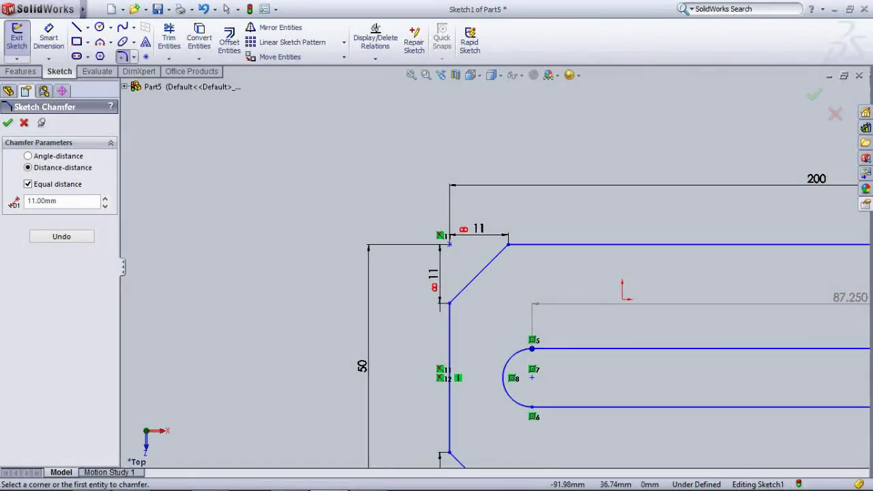
Step: Begin a dimension from the chamfer end to the slot, then cancel it
{"action": "left_click", "coordinate": [48, 37]}
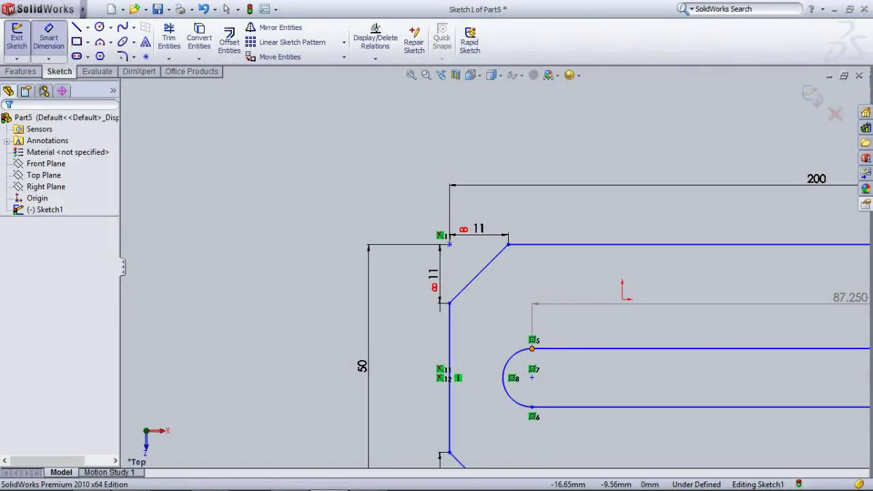
{"action": "left_click", "coordinate": [533, 349]}
{"action": "left_click", "coordinate": [449, 302]}
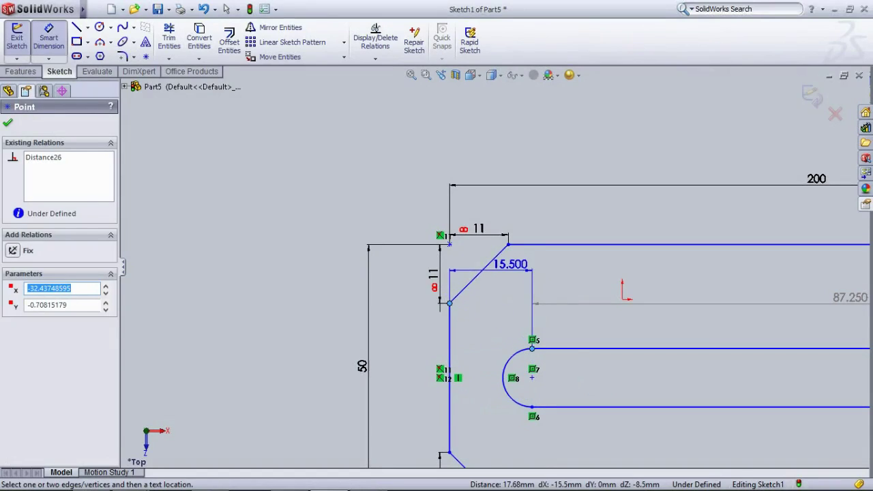
{"action": "key", "text": "Escape"}
{"action": "scroll", "coordinate": [464, 279], "scroll_direction": "down", "scroll_amount": 1}
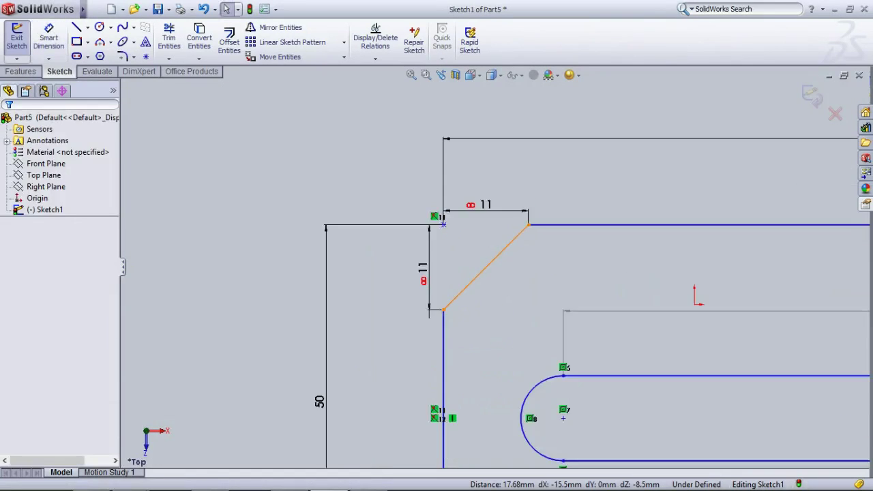
Step: Zoom to fit and set up an equal-distance 15.5 mm Sketch Chamfer
{"action": "key", "text": "f"}
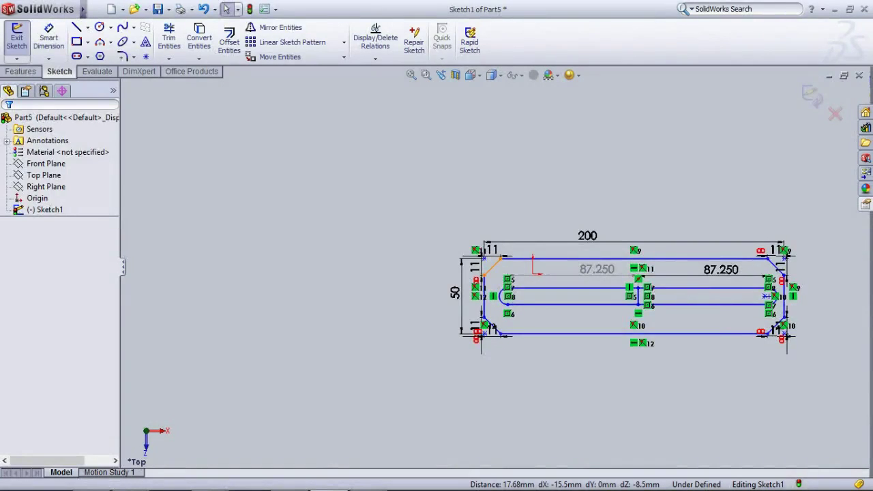
{"action": "left_click", "coordinate": [503, 297]}
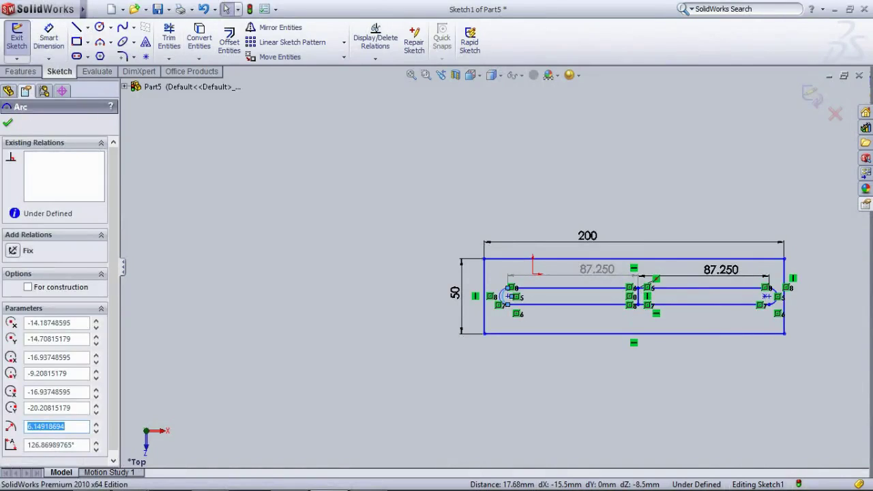
{"action": "left_click", "coordinate": [133, 41]}
{"action": "left_click", "coordinate": [134, 57]}
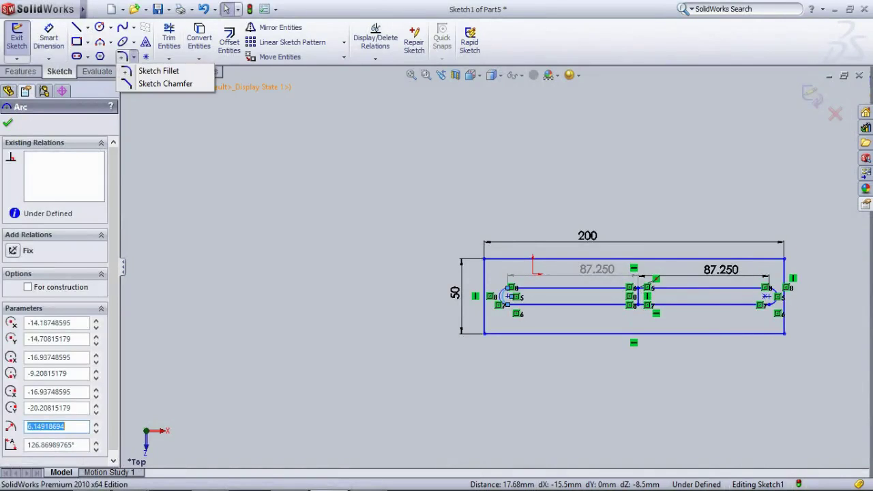
{"action": "left_click", "coordinate": [158, 71]}
{"action": "left_click", "coordinate": [134, 57]}
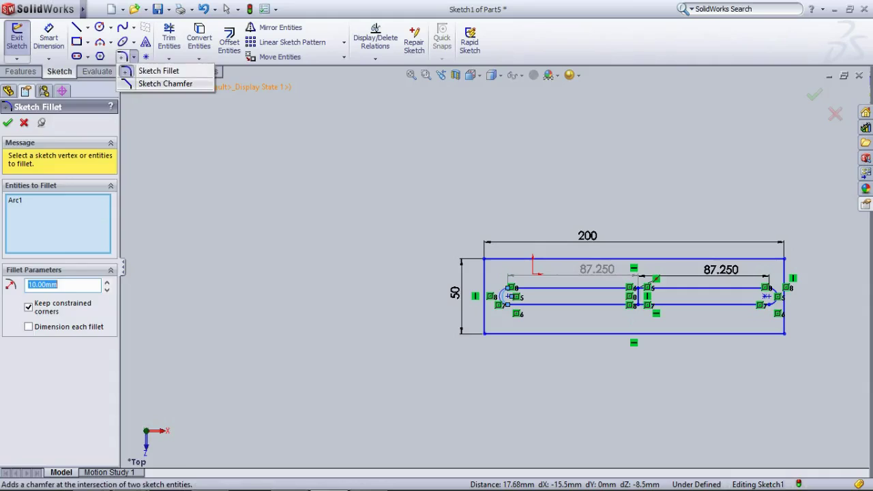
{"action": "left_click", "coordinate": [165, 84]}
{"action": "scroll", "coordinate": [493, 267], "scroll_direction": "up", "scroll_amount": 1}
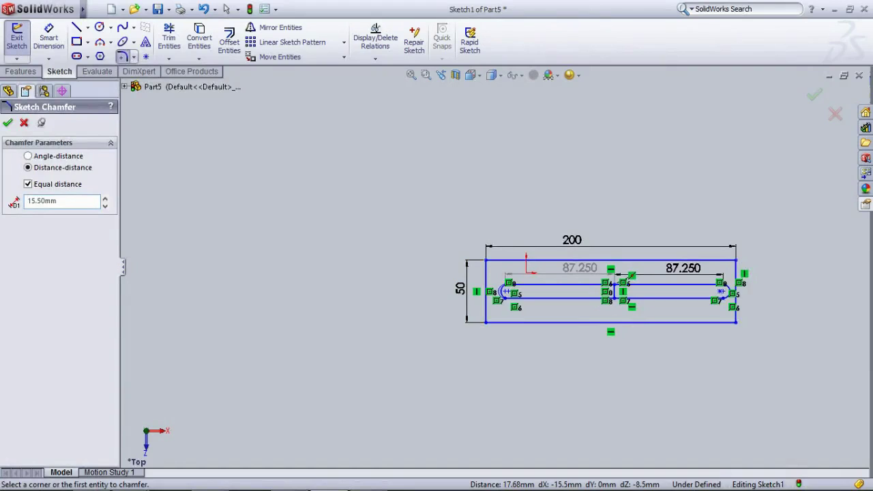
Step: Chamfer the top-left and bottom-left corners of the plate outline by 15.5 mm
{"action": "left_click", "coordinate": [486, 273]}
{"action": "left_click", "coordinate": [496, 260]}
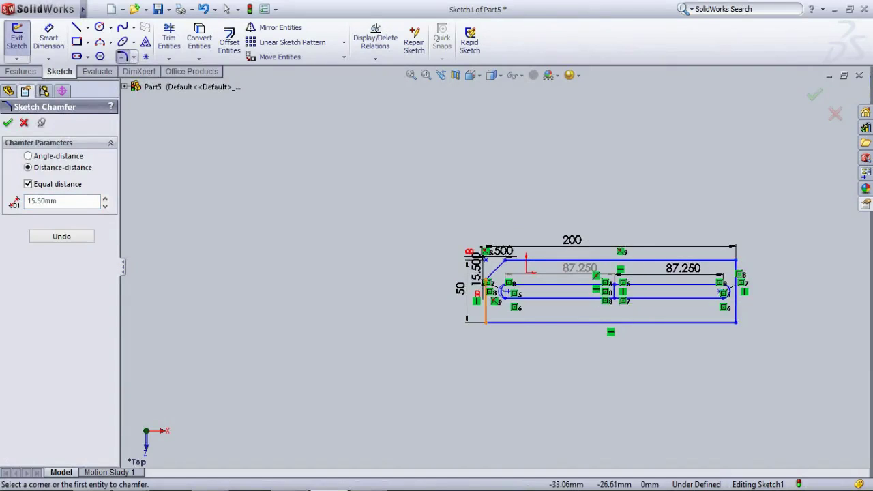
{"action": "left_click", "coordinate": [486, 307]}
{"action": "left_click", "coordinate": [559, 322]}
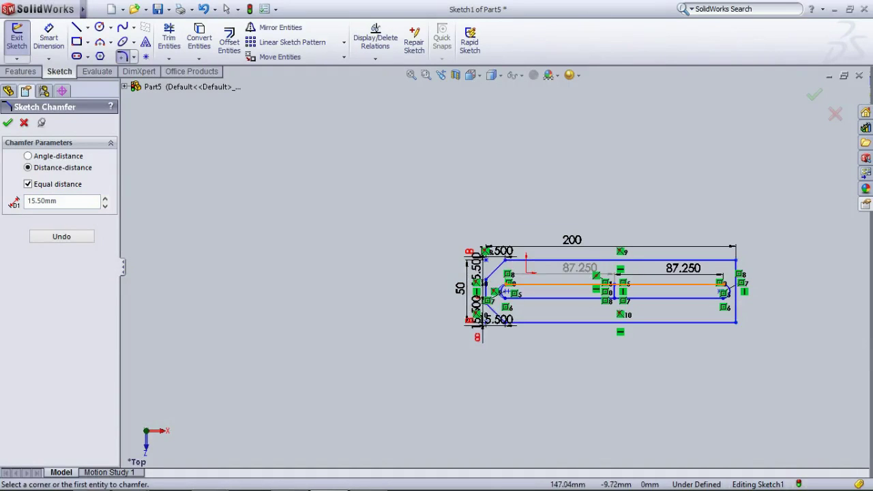
Step: Chamfer the top-right and bottom-right corners by 15.5 mm
{"action": "left_click", "coordinate": [518, 260]}
{"action": "scroll", "coordinate": [478, 264], "scroll_direction": "up", "scroll_amount": 2}
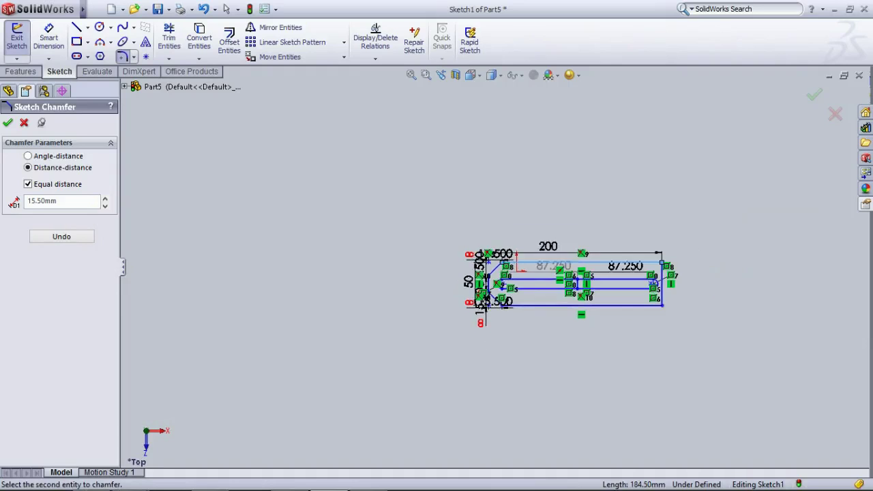
{"action": "scroll", "coordinate": [689, 280], "scroll_direction": "down", "scroll_amount": 3}
{"action": "scroll", "coordinate": [689, 279], "scroll_direction": "down", "scroll_amount": 3}
{"action": "left_click", "coordinate": [602, 273]}
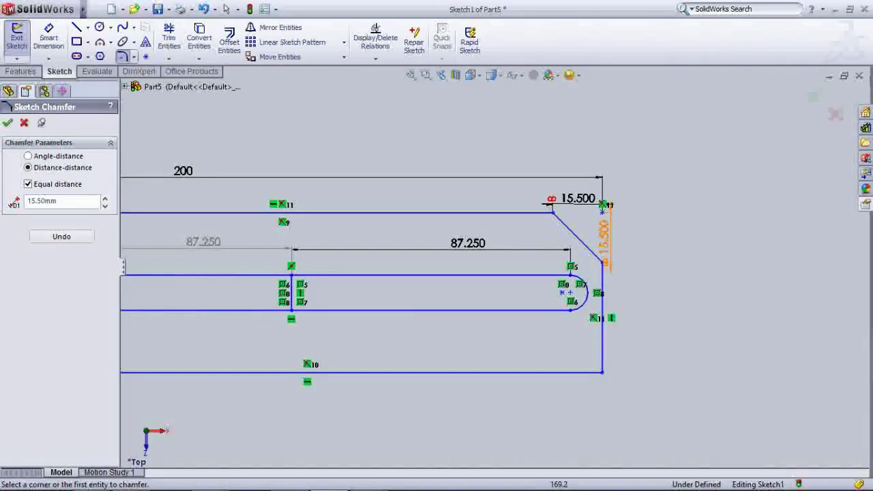
{"action": "left_click", "coordinate": [580, 372]}
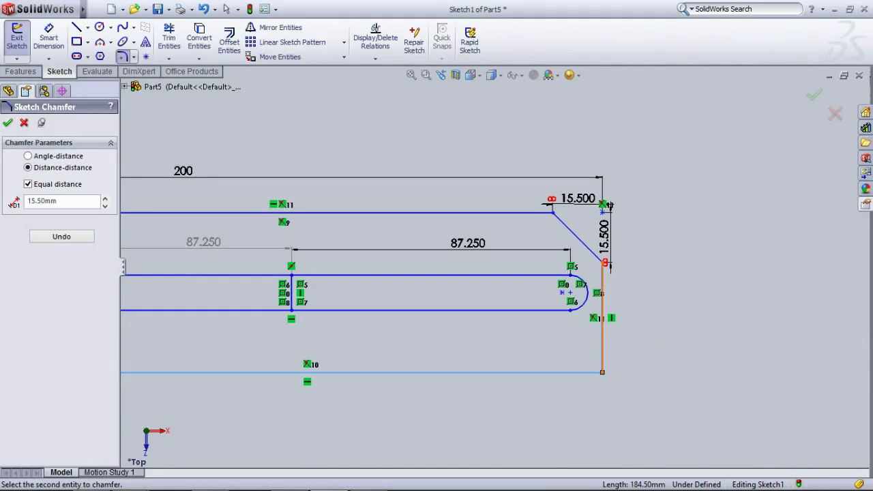
{"action": "left_click", "coordinate": [603, 328]}
{"action": "scroll", "coordinate": [735, 330], "scroll_direction": "down", "scroll_amount": 2}
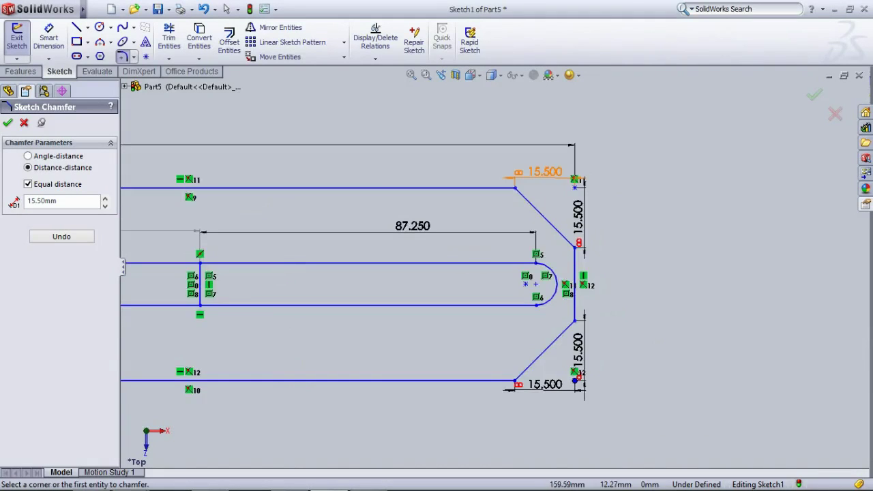
{"action": "scroll", "coordinate": [565, 310], "scroll_direction": "down", "scroll_amount": 4}
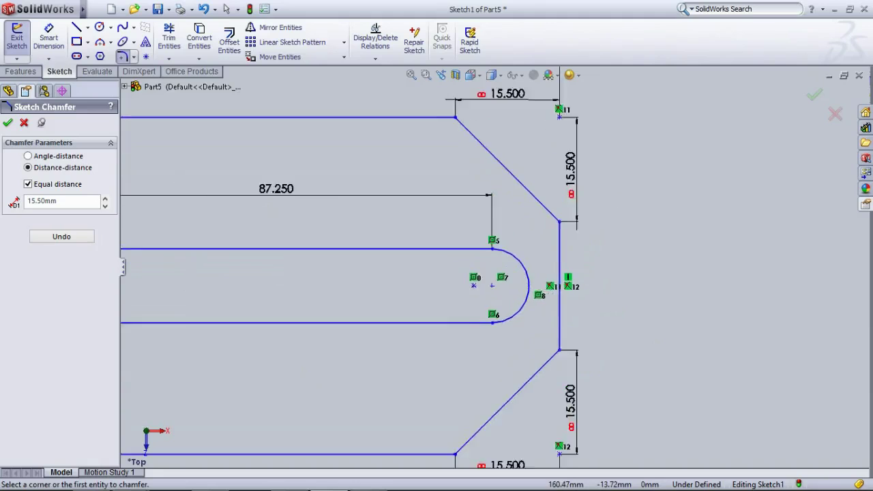
{"action": "scroll", "coordinate": [492, 283], "scroll_direction": "up", "scroll_amount": 6}
{"action": "scroll", "coordinate": [494, 225], "scroll_direction": "up", "scroll_amount": 2}
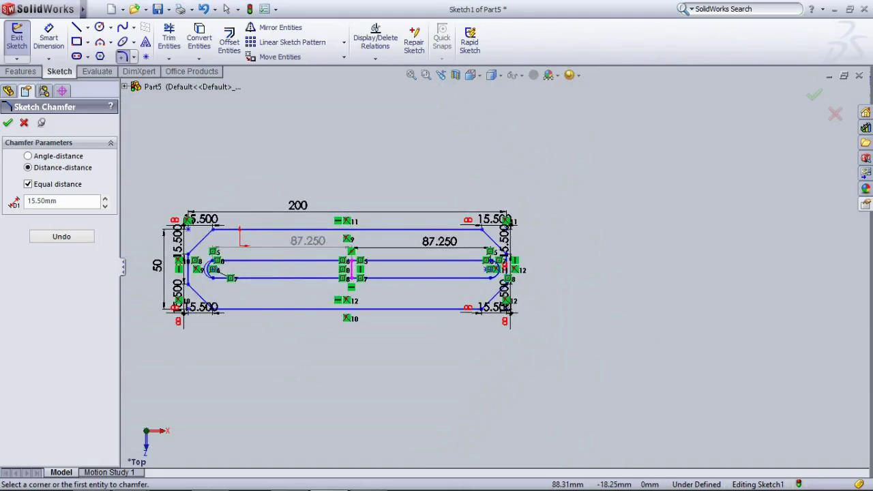
{"action": "scroll", "coordinate": [259, 202], "scroll_direction": "down", "scroll_amount": 2}
{"action": "scroll", "coordinate": [258, 198], "scroll_direction": "down", "scroll_amount": 2}
{"action": "scroll", "coordinate": [259, 200], "scroll_direction": "down", "scroll_amount": 2}
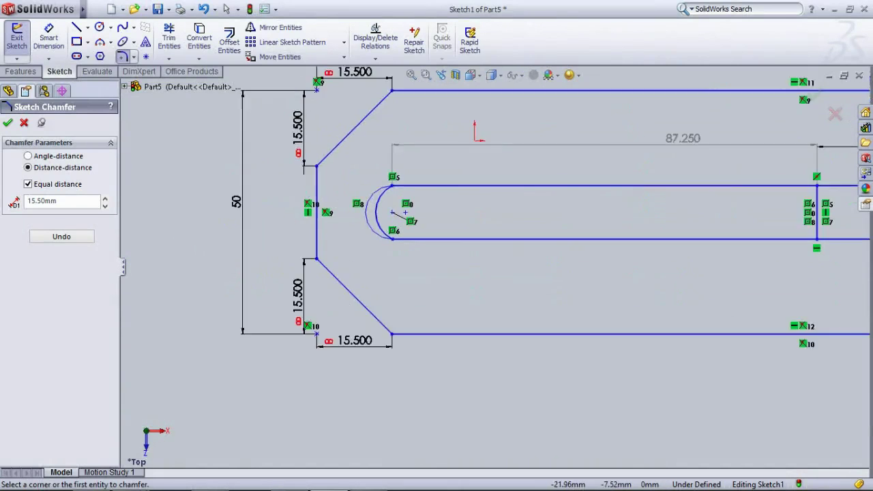
{"action": "scroll", "coordinate": [321, 212], "scroll_direction": "down", "scroll_amount": 2}
{"action": "scroll", "coordinate": [382, 225], "scroll_direction": "down", "scroll_amount": 2}
{"action": "scroll", "coordinate": [451, 252], "scroll_direction": "down", "scroll_amount": 1}
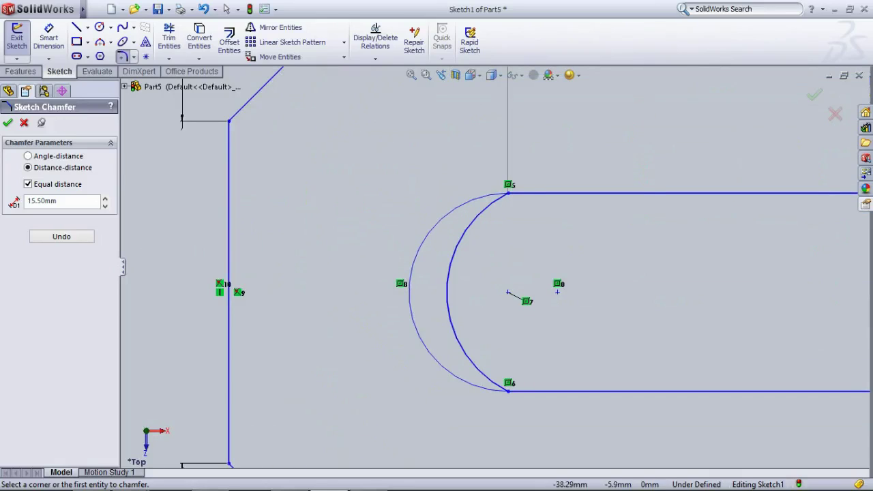
Step: End the chamfer command and delete the duplicate arc at the slot's left end
{"action": "key", "text": "Escape"}
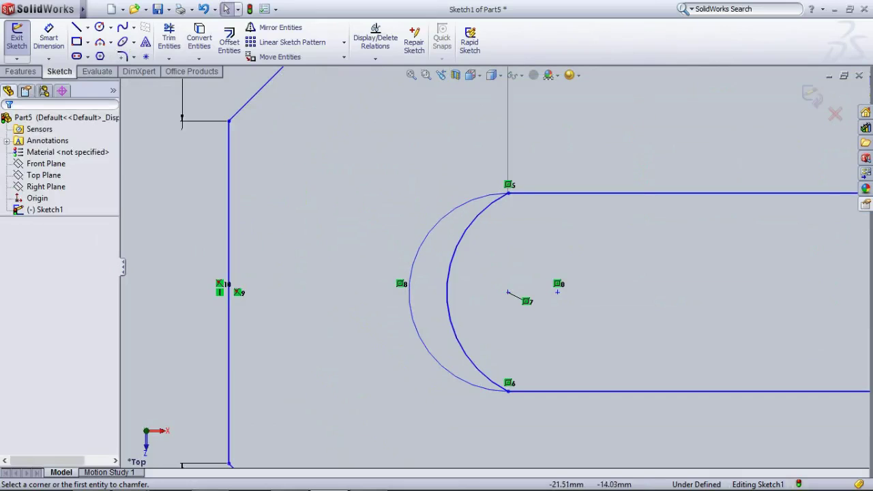
{"action": "left_click", "coordinate": [459, 239]}
{"action": "right_click", "coordinate": [473, 232]}
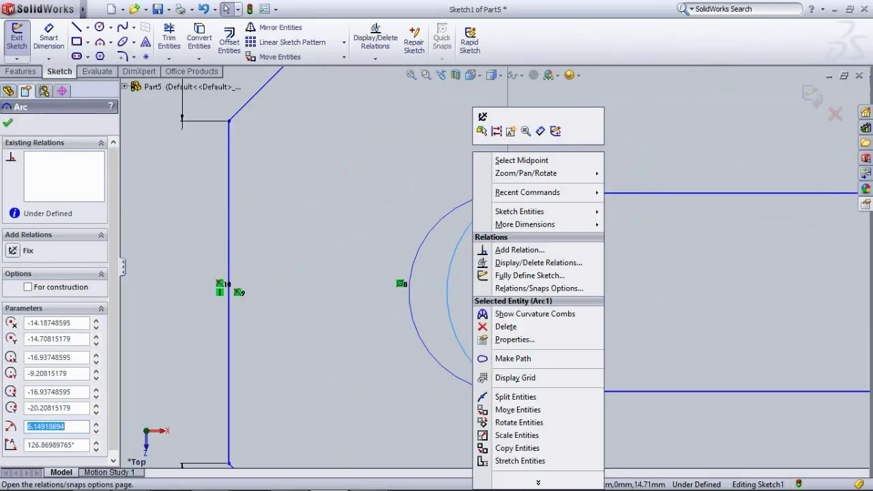
{"action": "left_click", "coordinate": [505, 326]}
Step: Zoom and pan to the plate's left end to check the slot
{"action": "scroll", "coordinate": [498, 270], "scroll_direction": "up", "scroll_amount": 3}
{"action": "scroll", "coordinate": [498, 269], "scroll_direction": "up", "scroll_amount": 3}
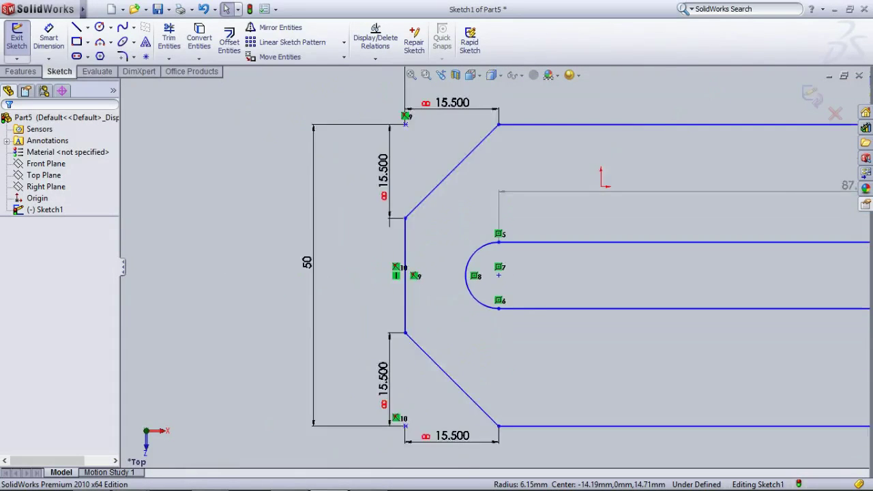
{"action": "scroll", "coordinate": [434, 249], "scroll_direction": "up", "scroll_amount": 3}
{"action": "scroll", "coordinate": [524, 259], "scroll_direction": "up", "scroll_amount": 2}
{"action": "mouse_move", "coordinate": [614, 259]}
{"action": "middle_mouse_down", "text": "ctrl"}
{"action": "mouse_move", "coordinate": [355, 246]}
{"action": "mouse_move", "coordinate": [512, 247]}
{"action": "middle_mouse_up", "text": "ctrl"}
{"action": "scroll", "coordinate": [707, 232], "scroll_direction": "down", "scroll_amount": 1}
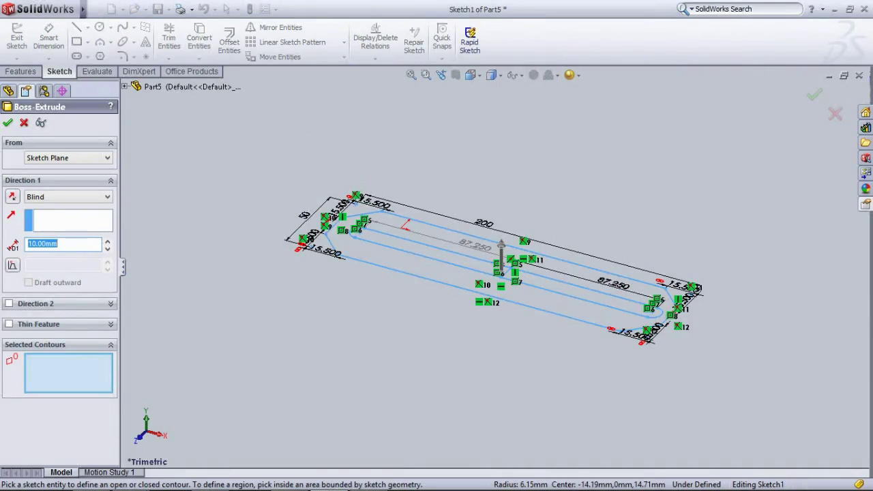
Step: Select the plate profile region and apply a 12 mm extrusion depth
{"action": "left_click", "coordinate": [436, 261]}
{"action": "type", "text": "12"}
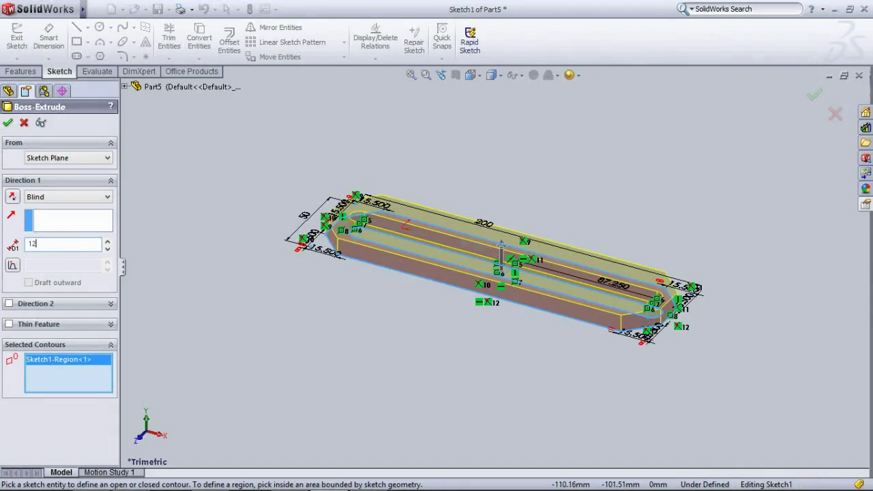
{"action": "key", "text": "Return"}
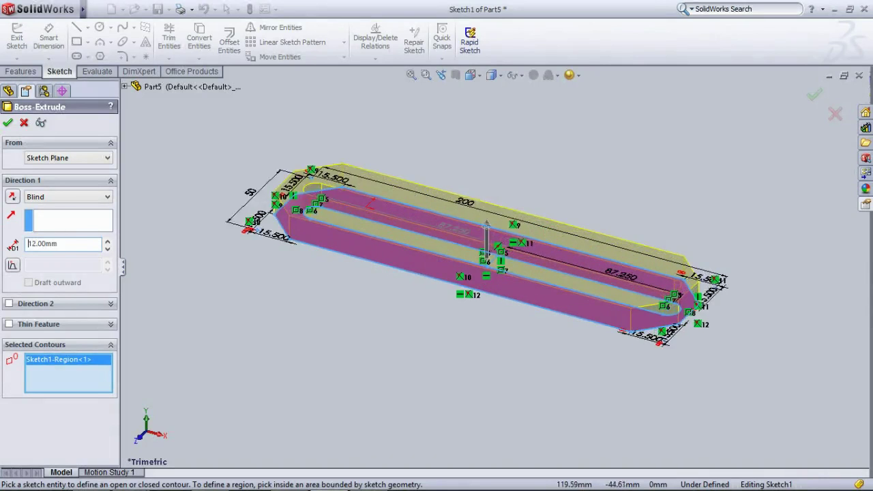
{"action": "scroll", "coordinate": [742, 437], "scroll_direction": "down", "scroll_amount": 3}
{"action": "scroll", "coordinate": [518, 279], "scroll_direction": "up", "scroll_amount": 3}
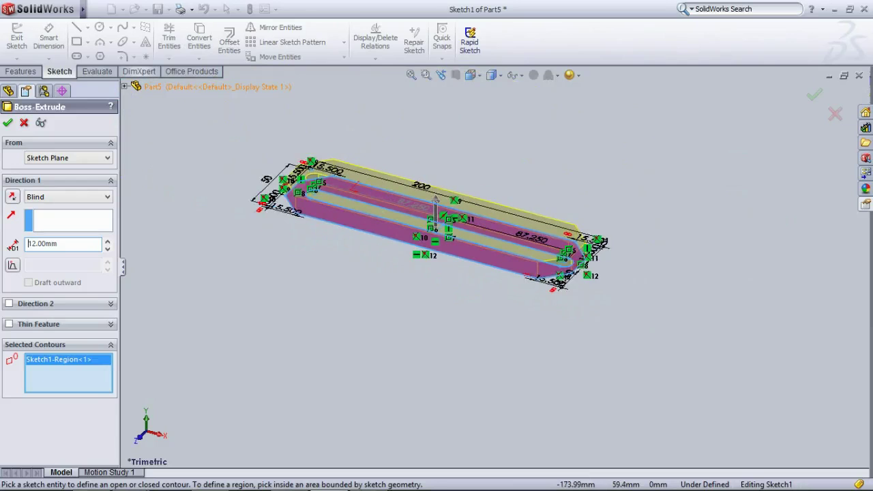
Step: Accept the 12 mm boss extrusion to create the solid Boss-Extrude1 feature
{"action": "key", "text": "Return"}
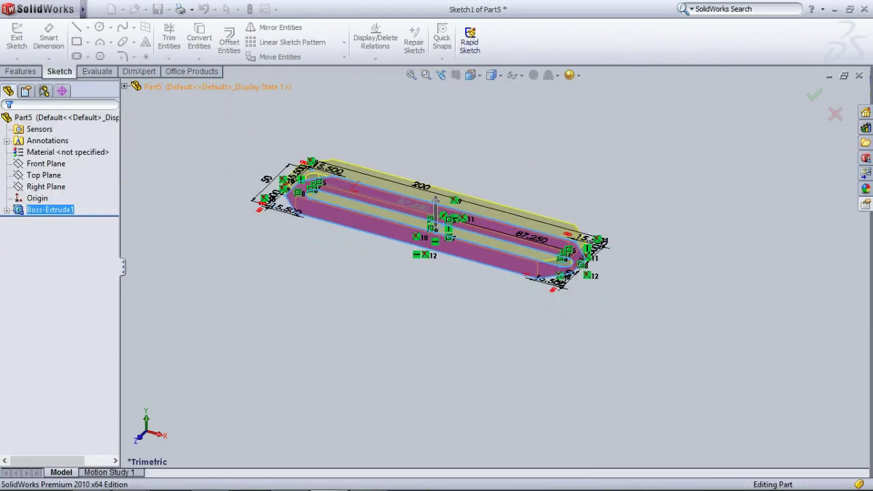